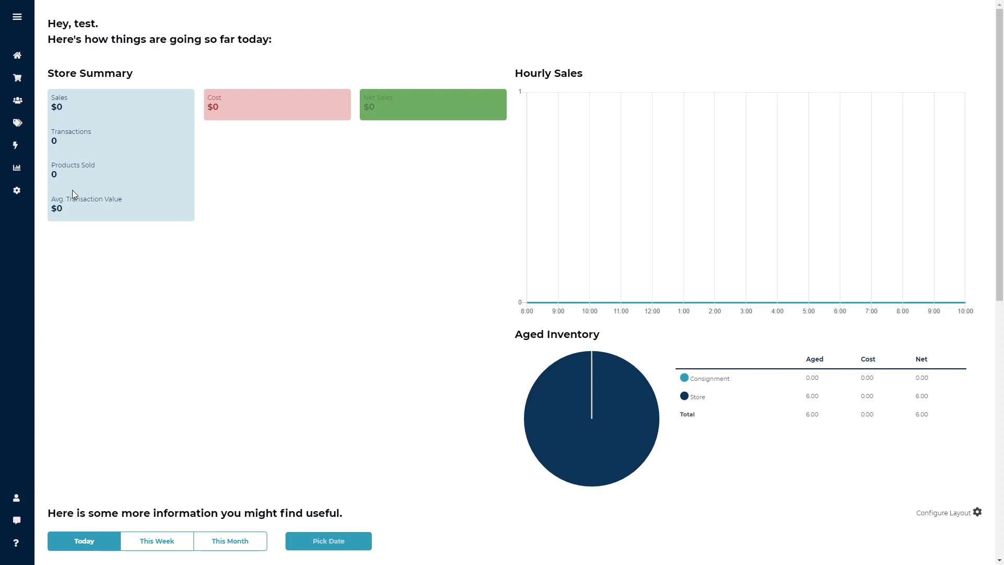
Bring up the Preferences flyout from the sidebar gear icon.
{"action": "mouse_move", "coordinate": [21, 195]}
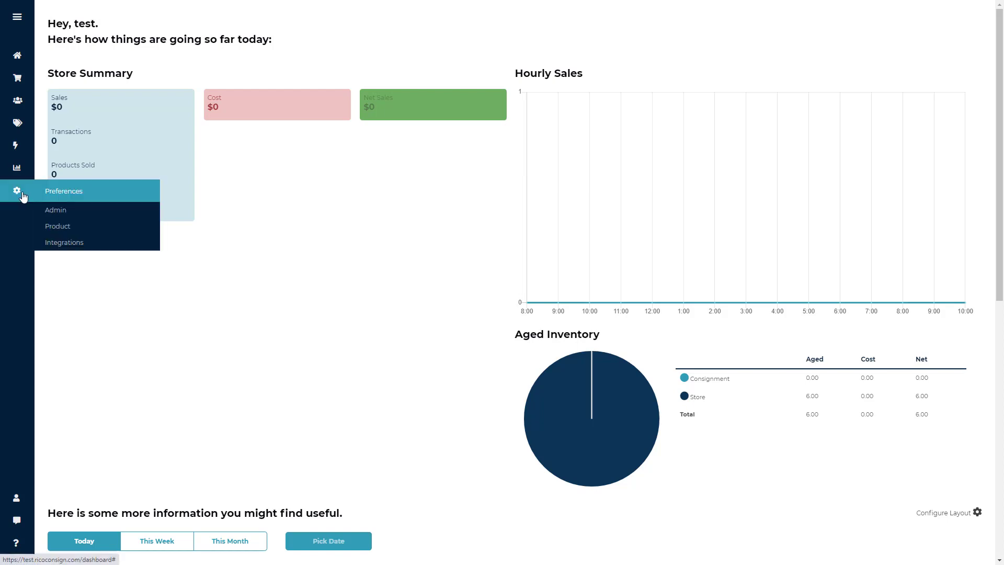
Open Admin – My Store and inspect its Phone, Email and Address details.
{"action": "left_click", "coordinate": [62, 215]}
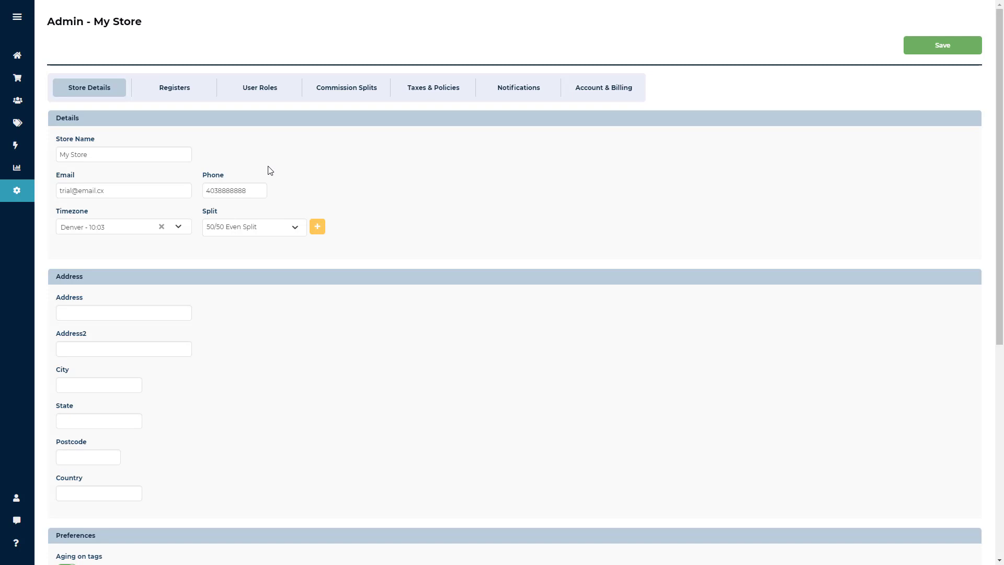
{"action": "left_click", "coordinate": [253, 190]}
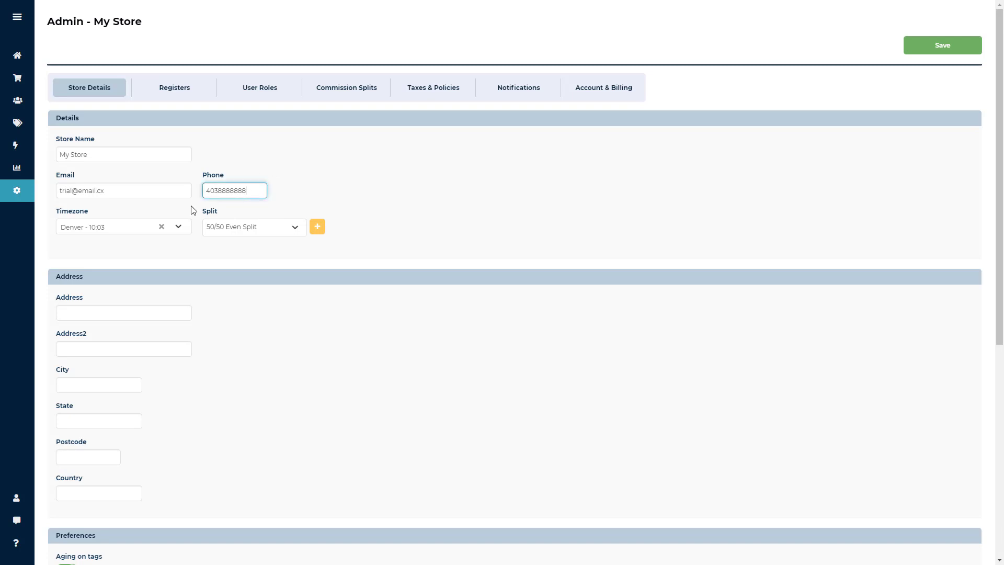
{"action": "left_click", "coordinate": [162, 192]}
{"action": "left_click", "coordinate": [127, 308]}
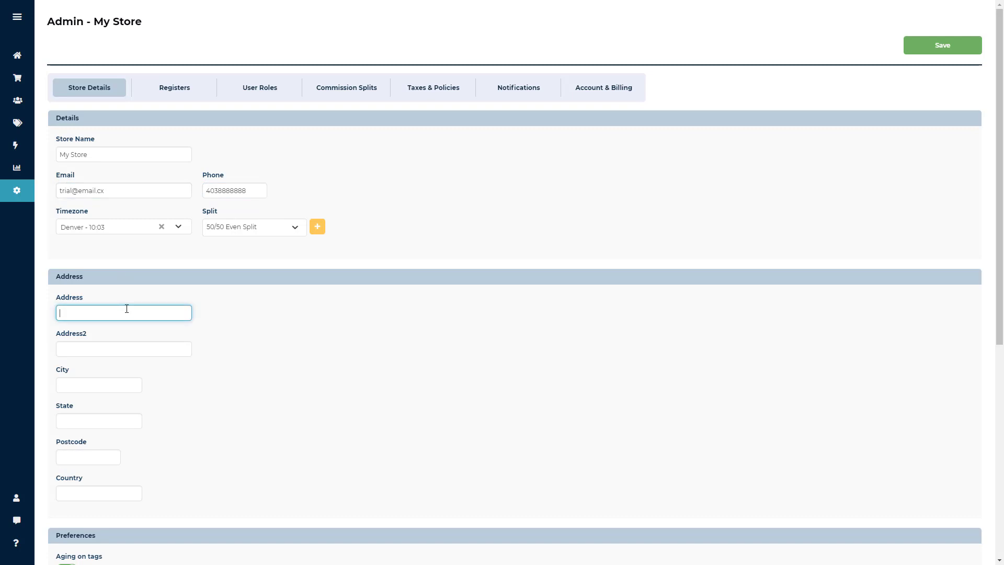
{"action": "left_click", "coordinate": [136, 264]}
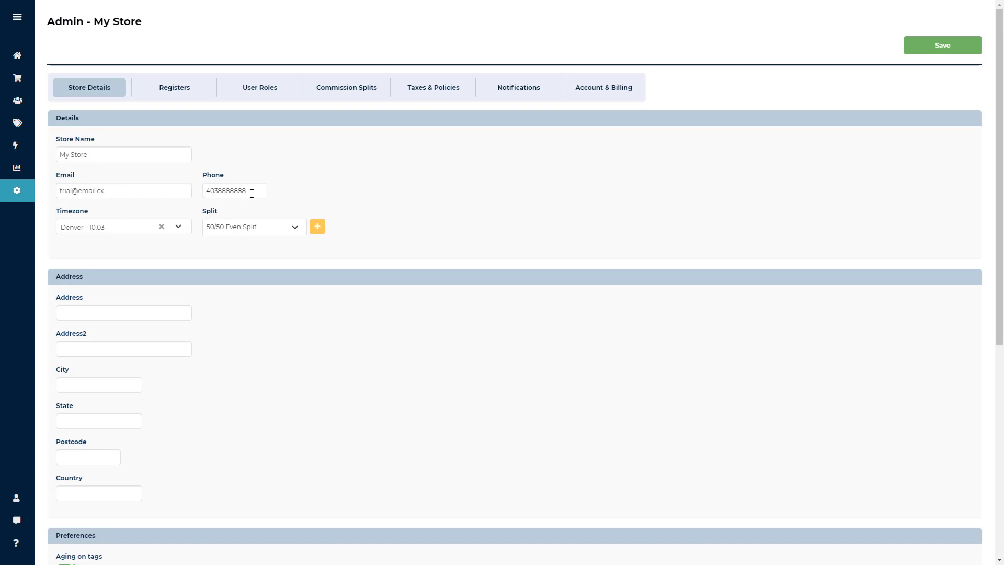
{"action": "left_click_drag", "start_coordinate": [251, 192], "coordinate": [65, 190]}
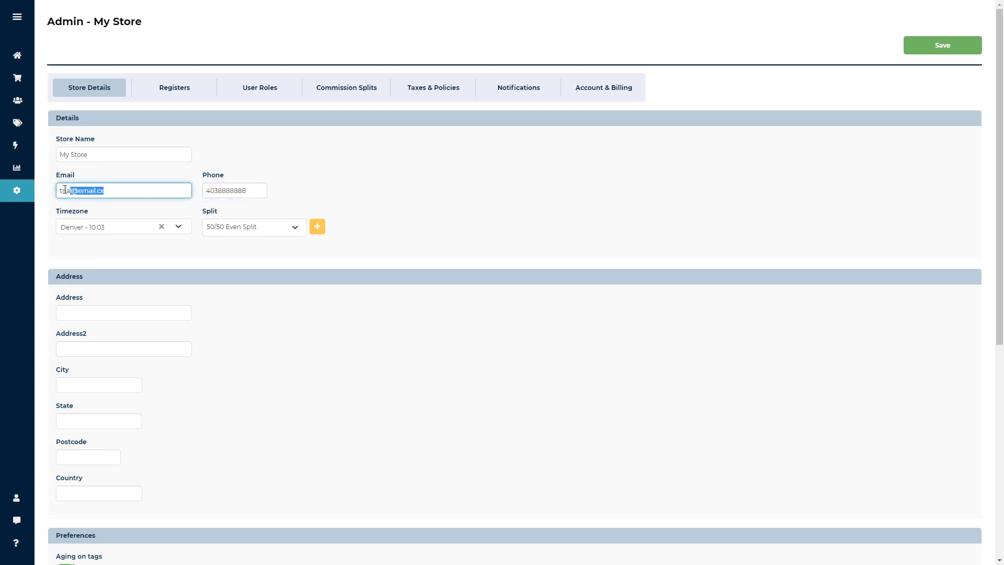
{"action": "left_click", "coordinate": [126, 212]}
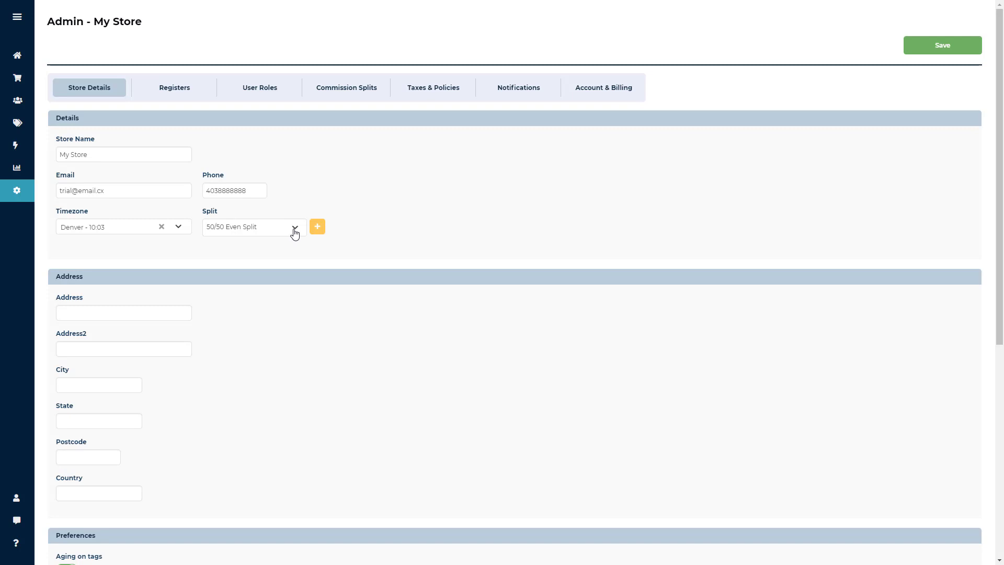
{"action": "left_click", "coordinate": [295, 233]}
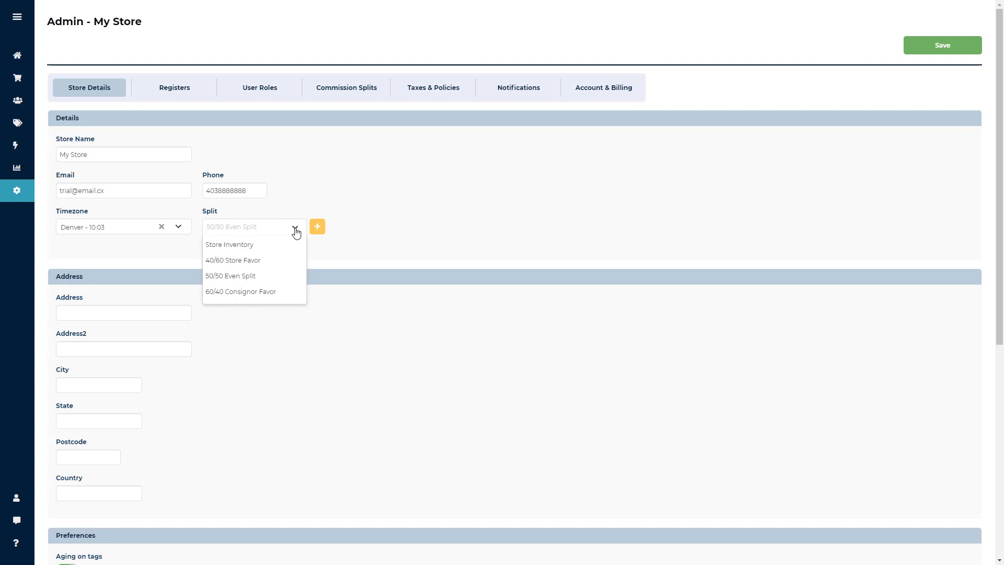
{"action": "left_click", "coordinate": [324, 231]}
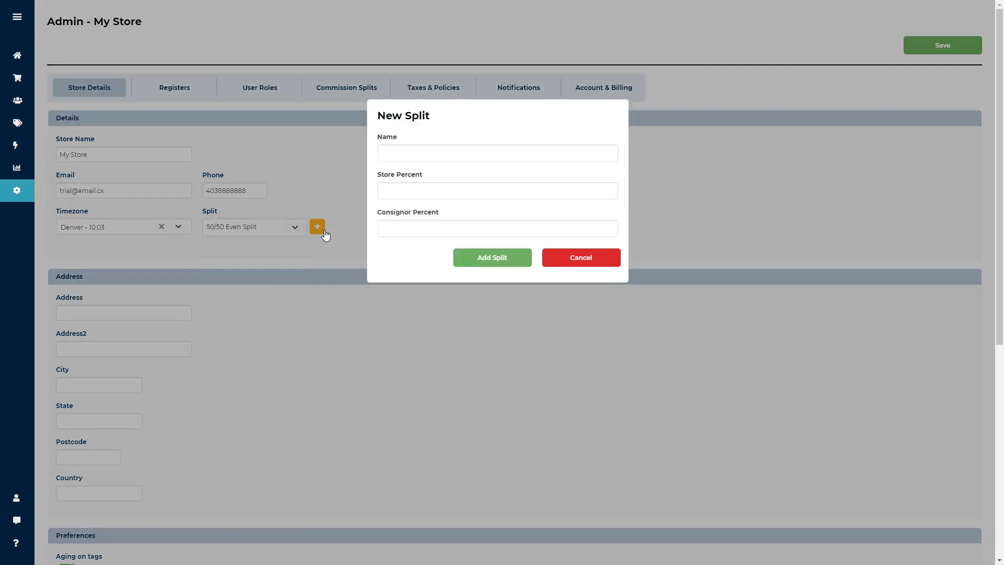
{"action": "left_click", "coordinate": [405, 155]}
{"action": "left_click", "coordinate": [393, 191]}
{"action": "left_click", "coordinate": [393, 224]}
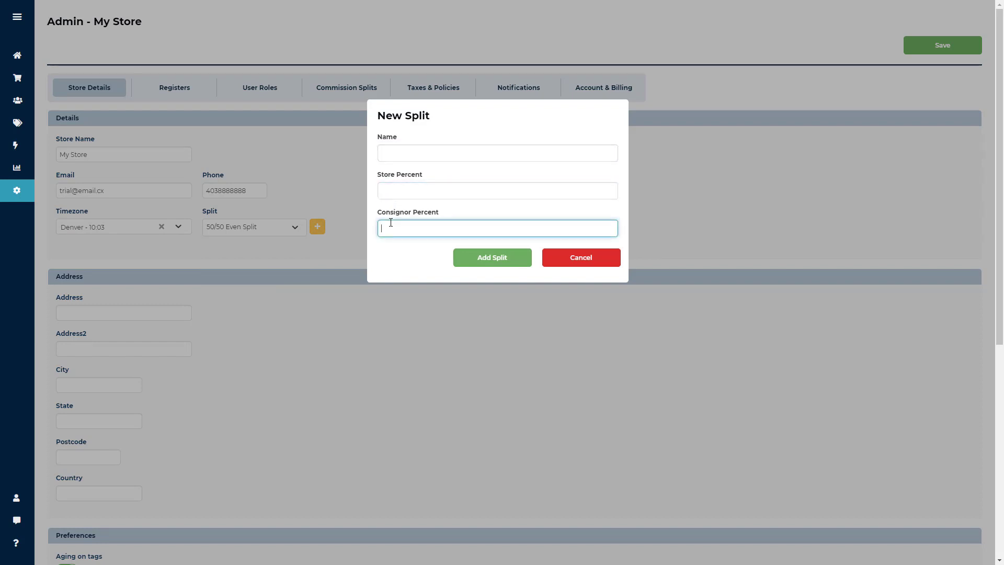
{"action": "left_click", "coordinate": [590, 259]}
{"action": "scroll", "coordinate": [559, 269], "scroll_direction": "down", "scroll_amount": 3}
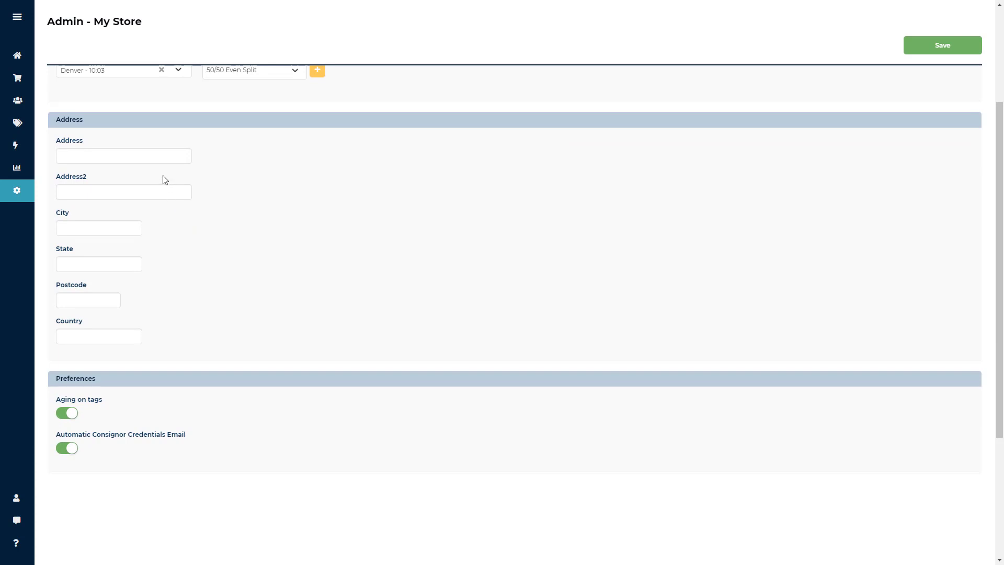
{"action": "left_click", "coordinate": [163, 156]}
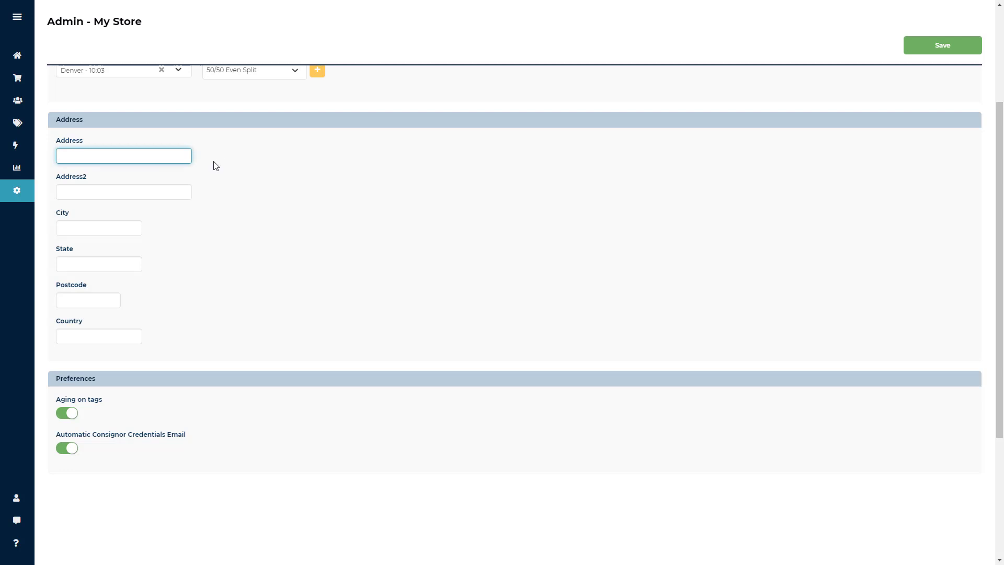
{"action": "scroll", "coordinate": [215, 166], "scroll_direction": "down", "scroll_amount": 4}
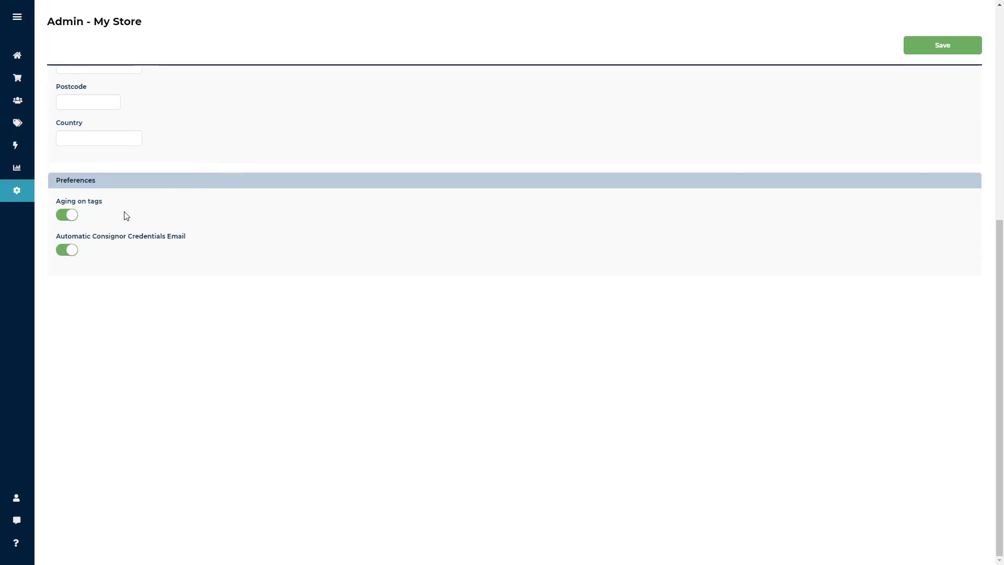
{"action": "left_click_drag", "start_coordinate": [103, 203], "coordinate": [56, 203]}
{"action": "left_click", "coordinate": [142, 210]}
{"action": "left_click_drag", "start_coordinate": [191, 236], "coordinate": [61, 238]}
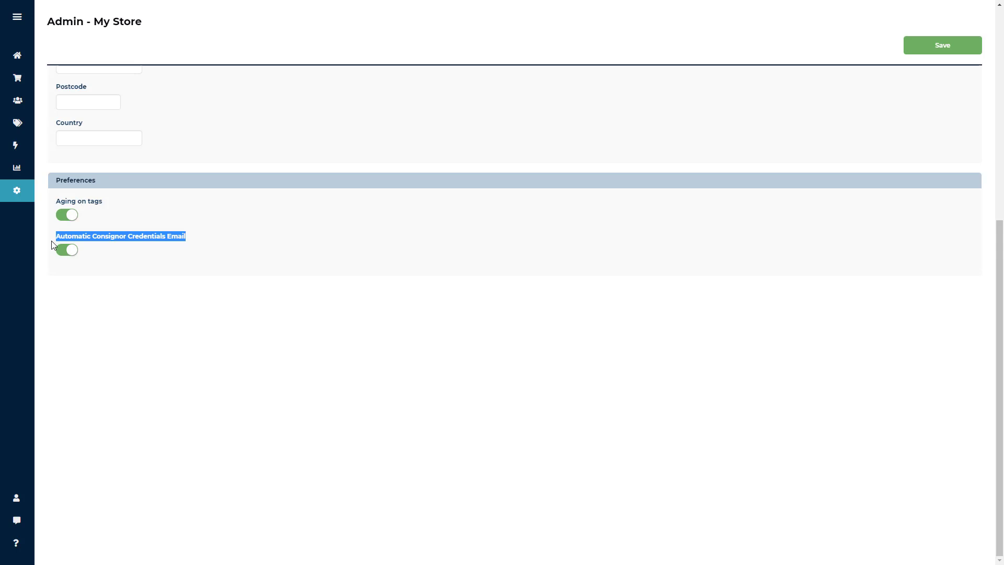
{"action": "left_click", "coordinate": [51, 241]}
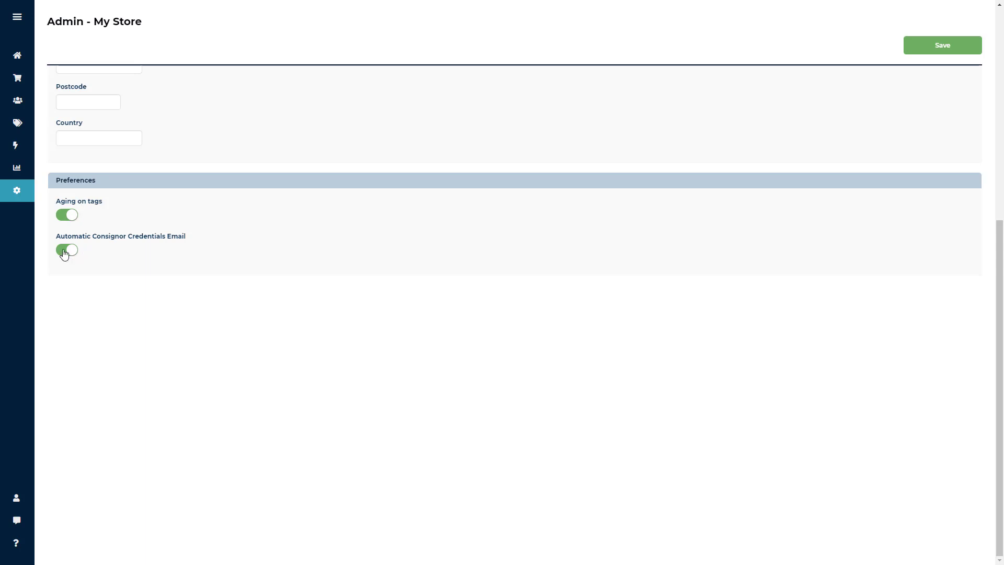
{"action": "left_click", "coordinate": [66, 250]}
{"action": "left_click", "coordinate": [68, 249]}
Enable Use Registers keeping only the Main Register, then go to the POS screen.
{"action": "scroll", "coordinate": [342, 302], "scroll_direction": "up", "scroll_amount": 7}
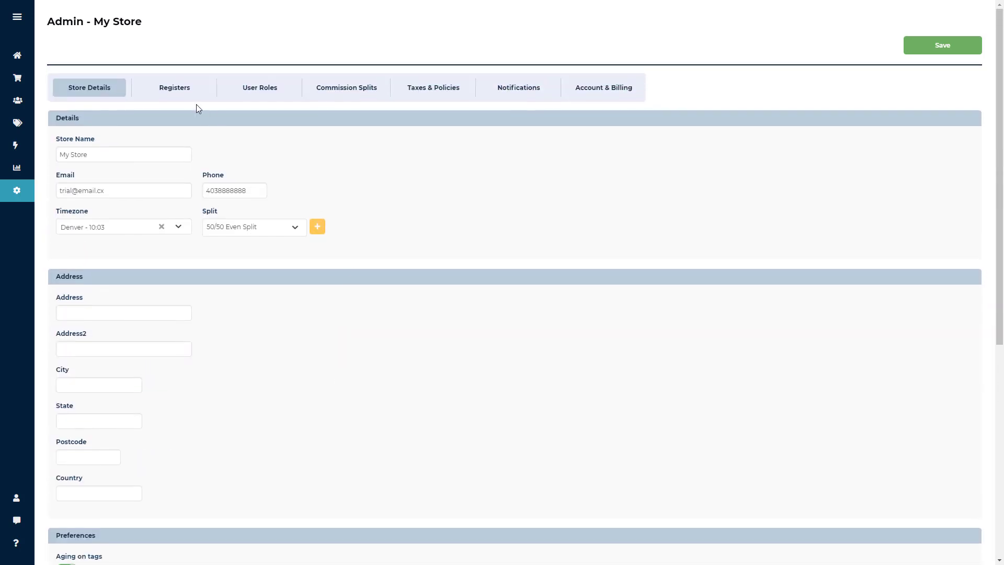
{"action": "left_click", "coordinate": [179, 89]}
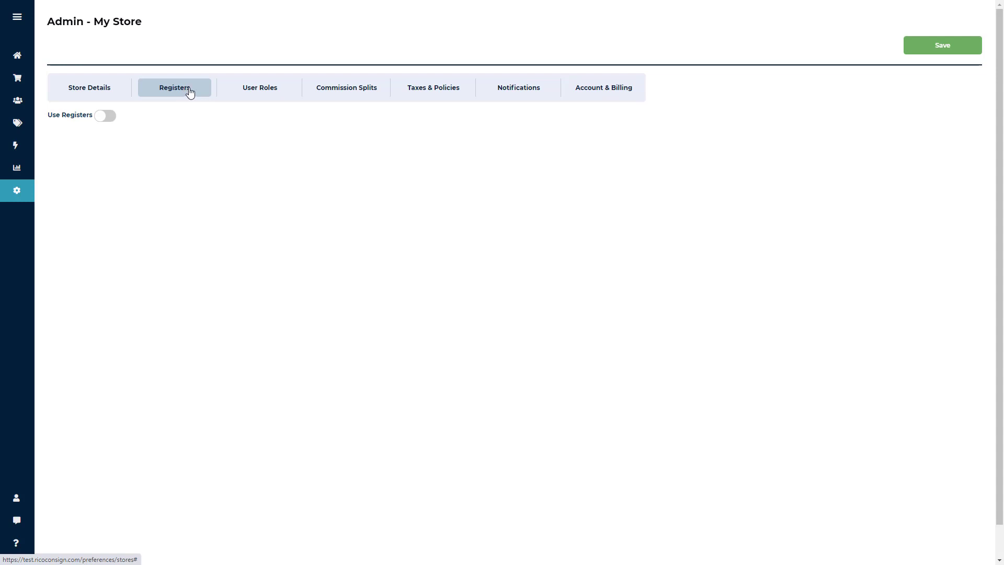
{"action": "left_click", "coordinate": [110, 117]}
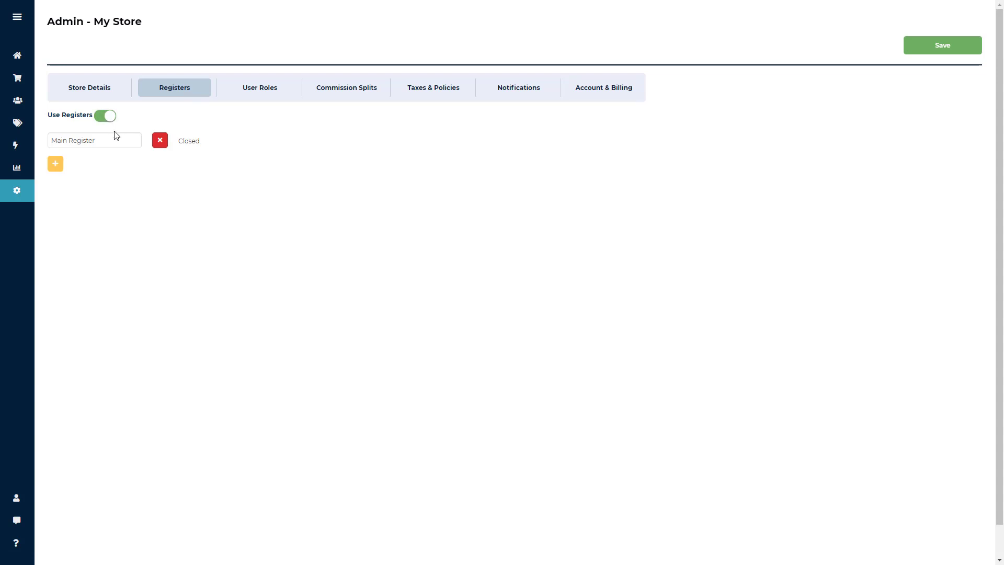
{"action": "left_click", "coordinate": [55, 164]}
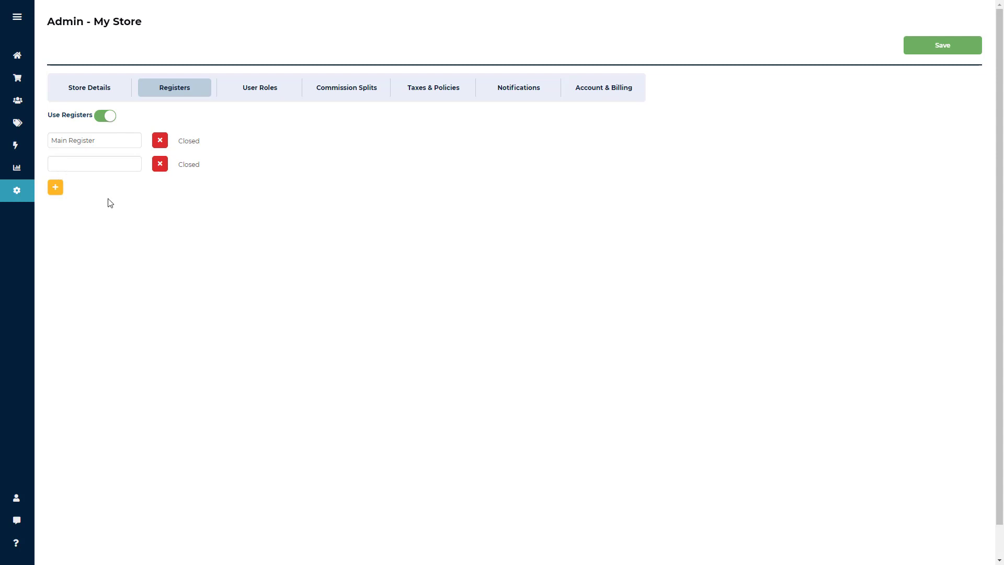
{"action": "left_click", "coordinate": [159, 165]}
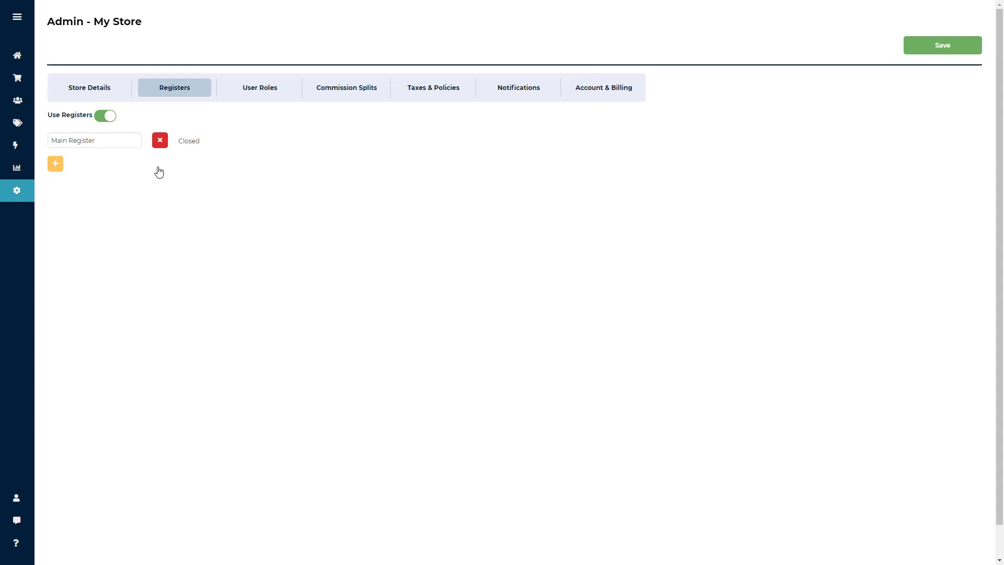
{"action": "left_click_drag", "start_coordinate": [96, 142], "coordinate": [52, 143]}
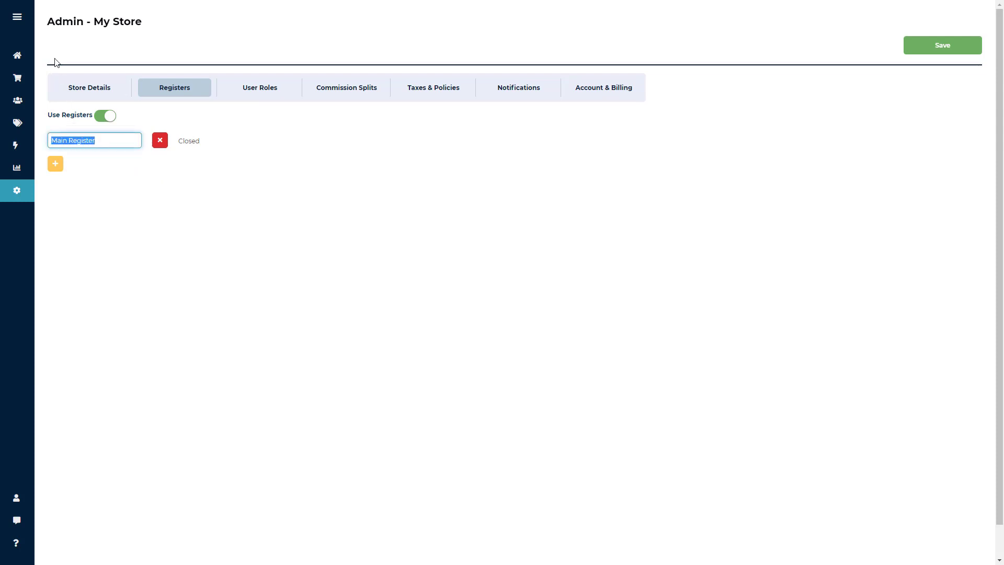
{"action": "left_click", "coordinate": [25, 80]}
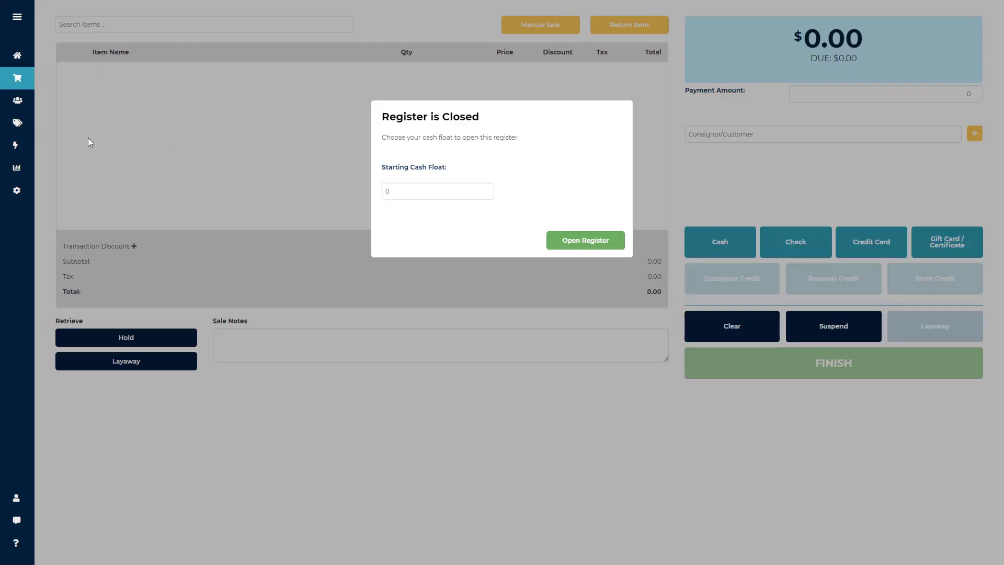
Return to Admin – My Store and show the Registers tab with Main Register listed.
{"action": "mouse_move", "coordinate": [33, 194]}
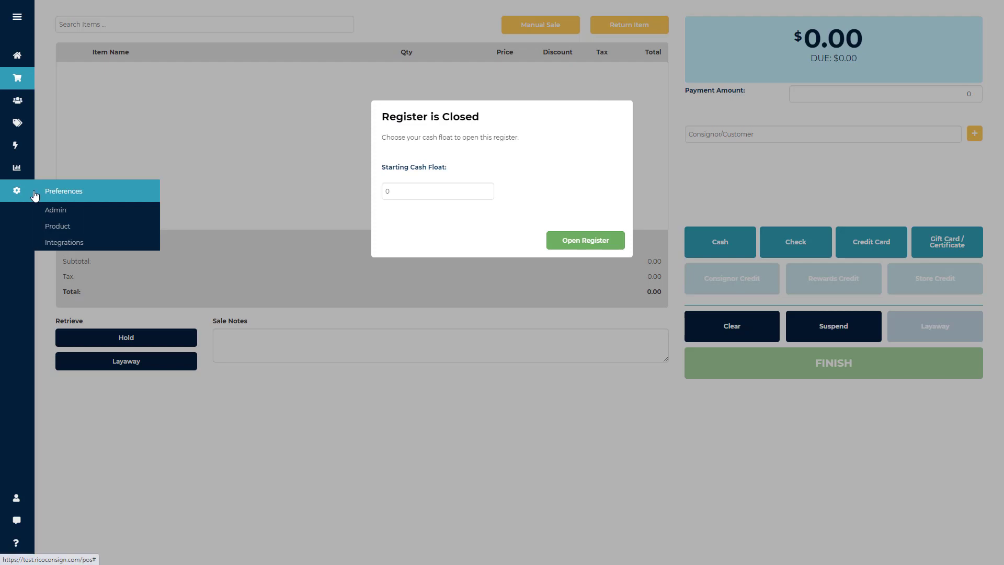
{"action": "left_click", "coordinate": [58, 210]}
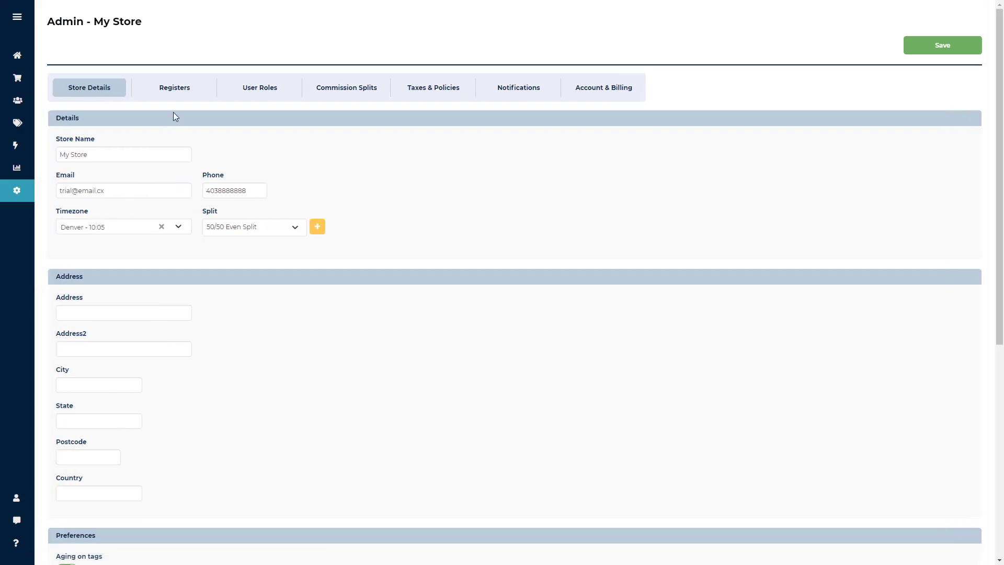
{"action": "left_click", "coordinate": [175, 92]}
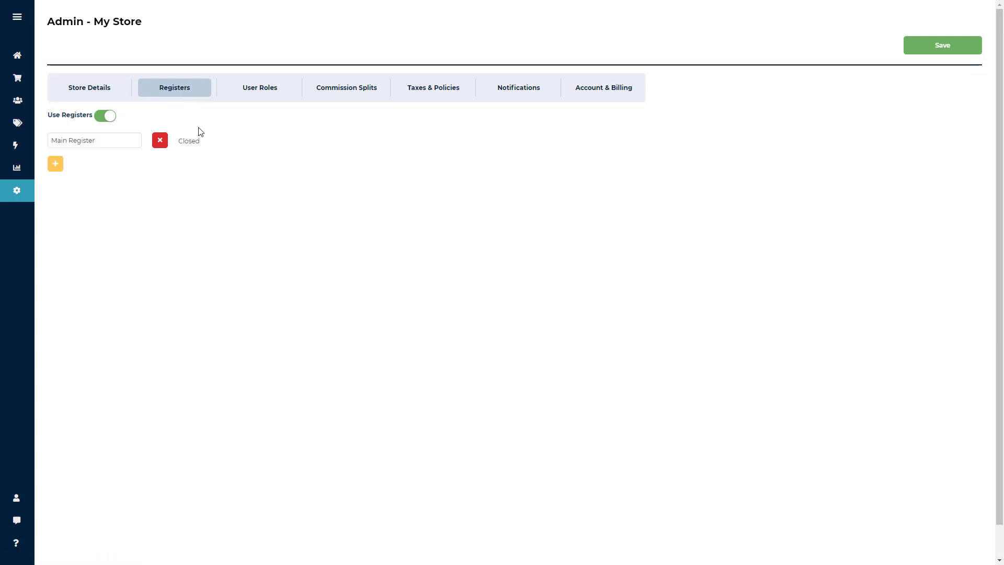
Show User Roles permissions for Vendor, Employee A, Employee B and Manager, starting with Vendor.
{"action": "left_click", "coordinate": [272, 91]}
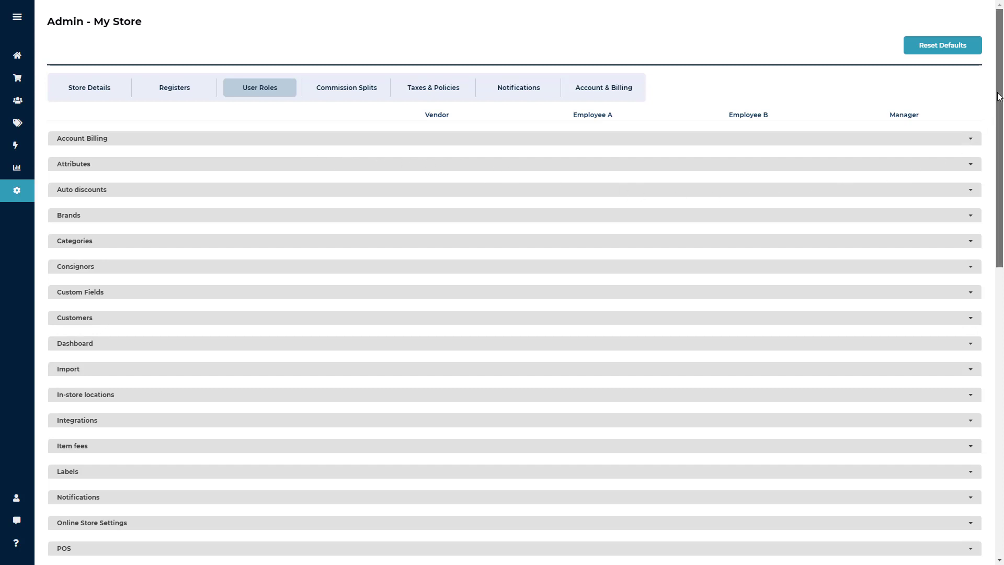
{"action": "mouse_move", "coordinate": [998, 95]}
{"action": "left_mouse_down"}
{"action": "mouse_move", "coordinate": [998, 313]}
{"action": "mouse_move", "coordinate": [986, 96]}
{"action": "left_mouse_up"}
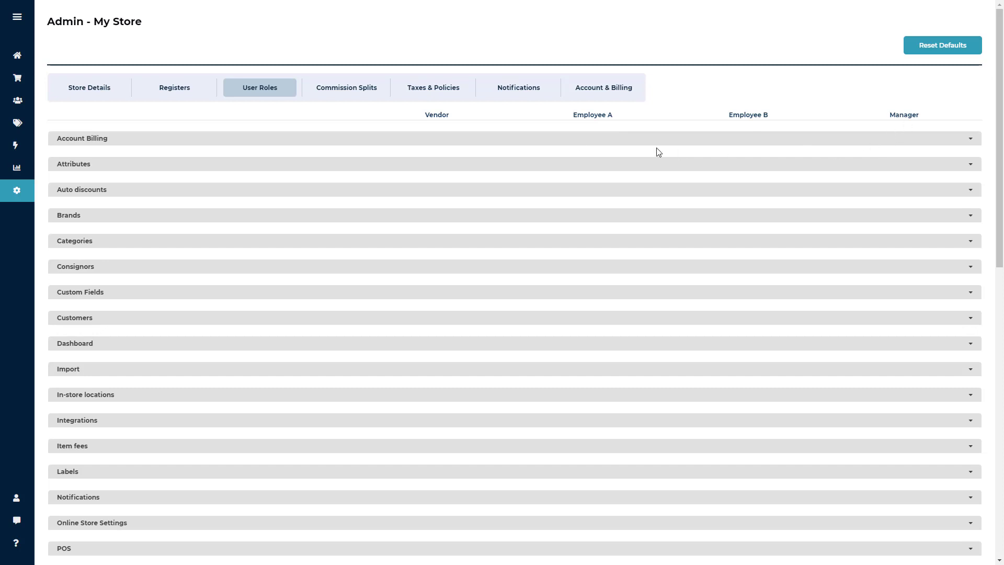
{"action": "left_click_drag", "start_coordinate": [451, 115], "coordinate": [427, 115]}
Highlight the Employee A and Employee B role columns in the permissions table.
{"action": "left_click", "coordinate": [473, 120]}
{"action": "left_click_drag", "start_coordinate": [615, 115], "coordinate": [575, 115]}
{"action": "left_click_drag", "start_coordinate": [769, 117], "coordinate": [726, 123]}
{"action": "left_click", "coordinate": [720, 117]}
Check Consignors, then expand Attributes, where only Manager can create, update or delete.
{"action": "left_click", "coordinate": [973, 271]}
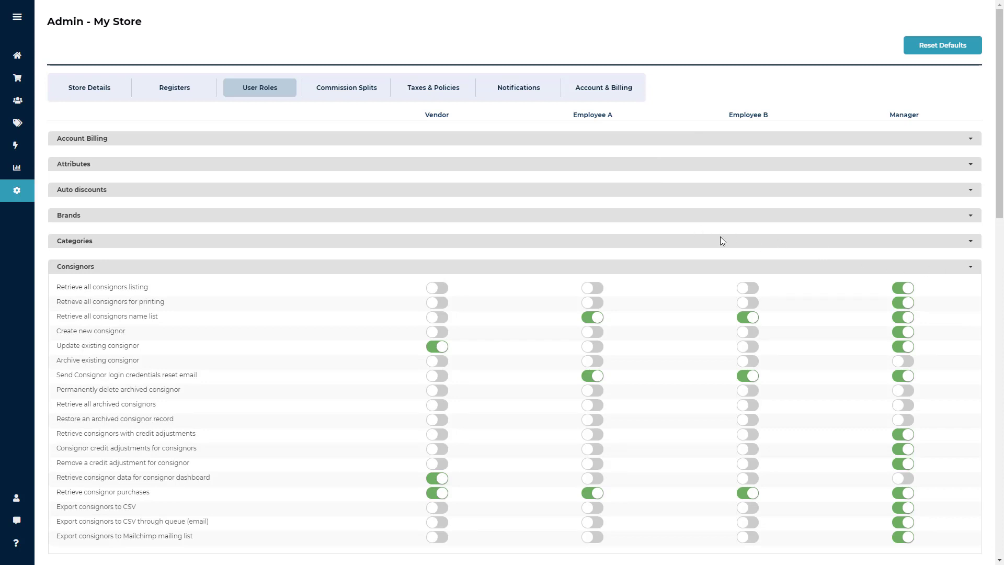
{"action": "left_click", "coordinate": [971, 270]}
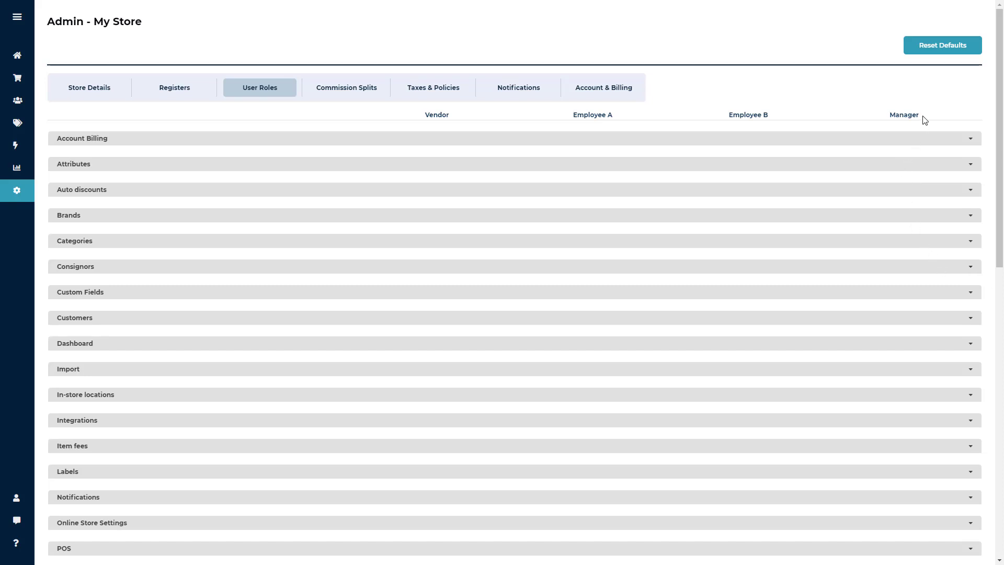
{"action": "left_click_drag", "start_coordinate": [922, 124], "coordinate": [895, 124]}
{"action": "left_click", "coordinate": [875, 116]}
{"action": "left_click", "coordinate": [970, 166]}
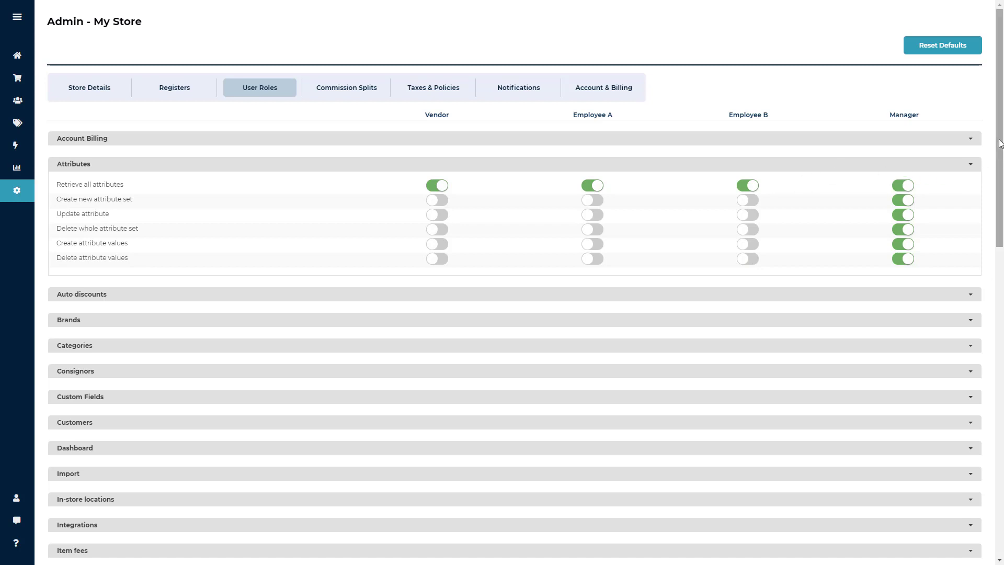
Expand Web views permissions: Online Store Settings is Manager-only, POS open to Employees and Manager.
{"action": "scroll", "coordinate": [978, 293], "scroll_direction": "down", "scroll_amount": 6}
{"action": "scroll", "coordinate": [977, 298], "scroll_direction": "down", "scroll_amount": 7}
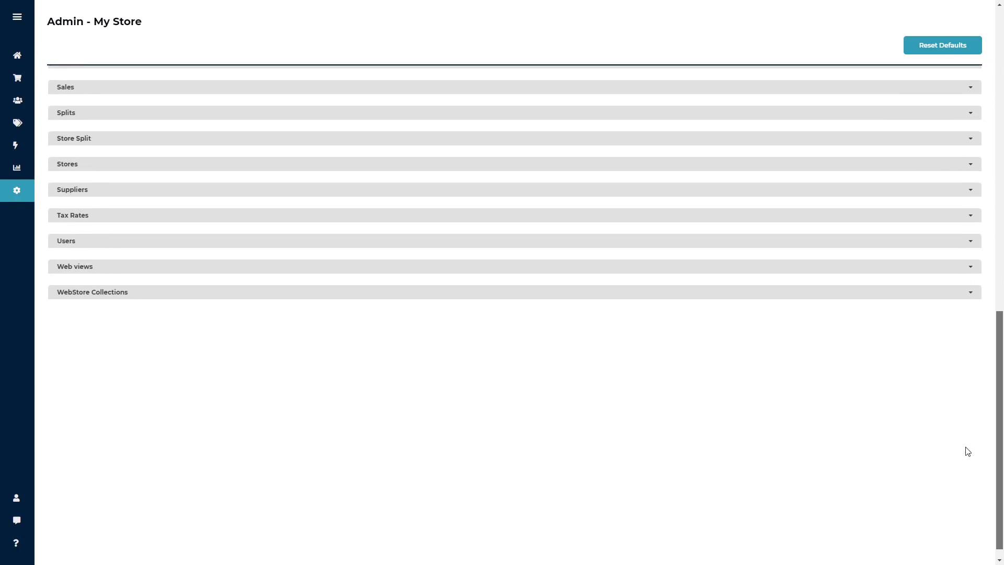
{"action": "left_click_drag", "start_coordinate": [102, 254], "coordinate": [55, 257]}
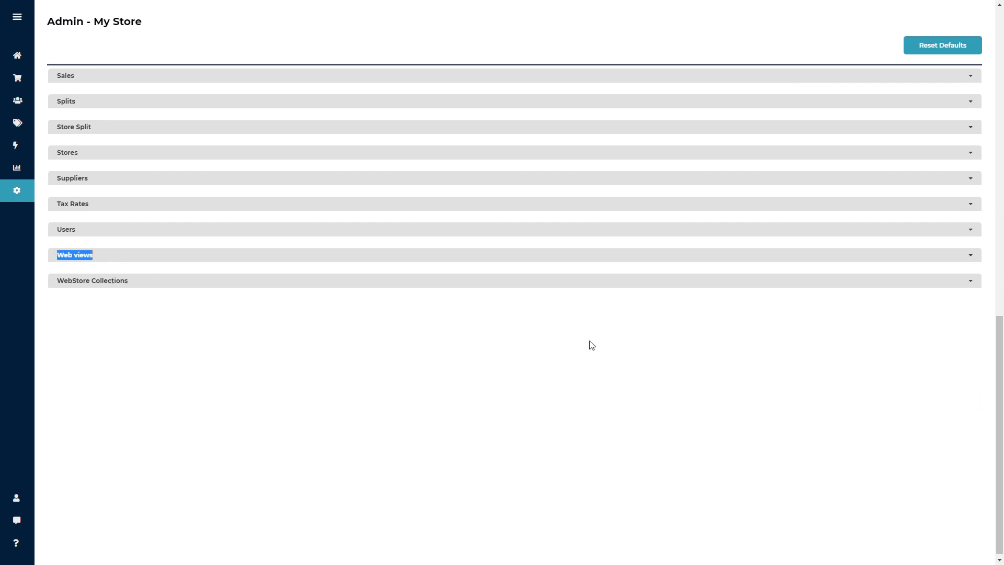
{"action": "left_click", "coordinate": [971, 260]}
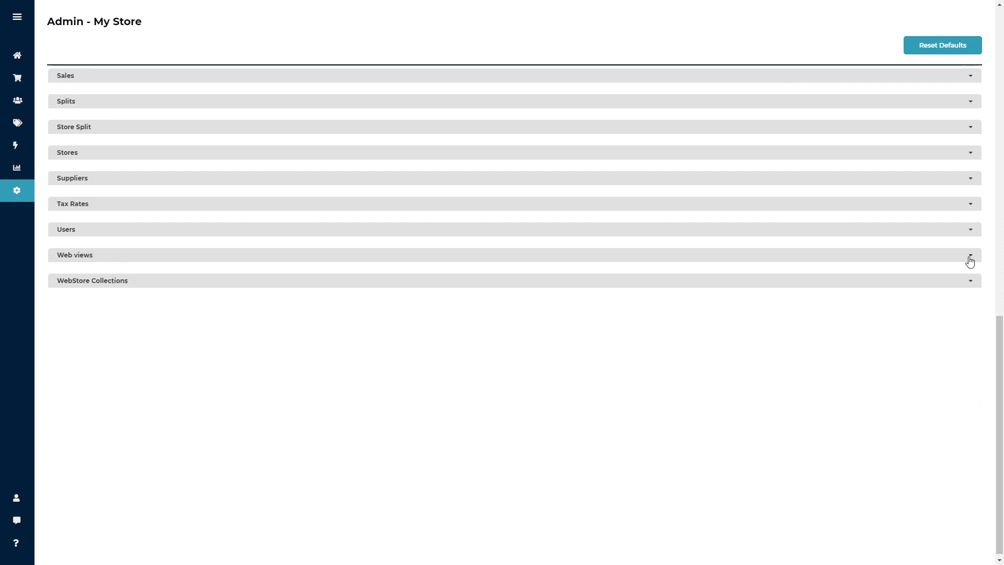
{"action": "scroll", "coordinate": [174, 220], "scroll_direction": "down", "scroll_amount": 1}
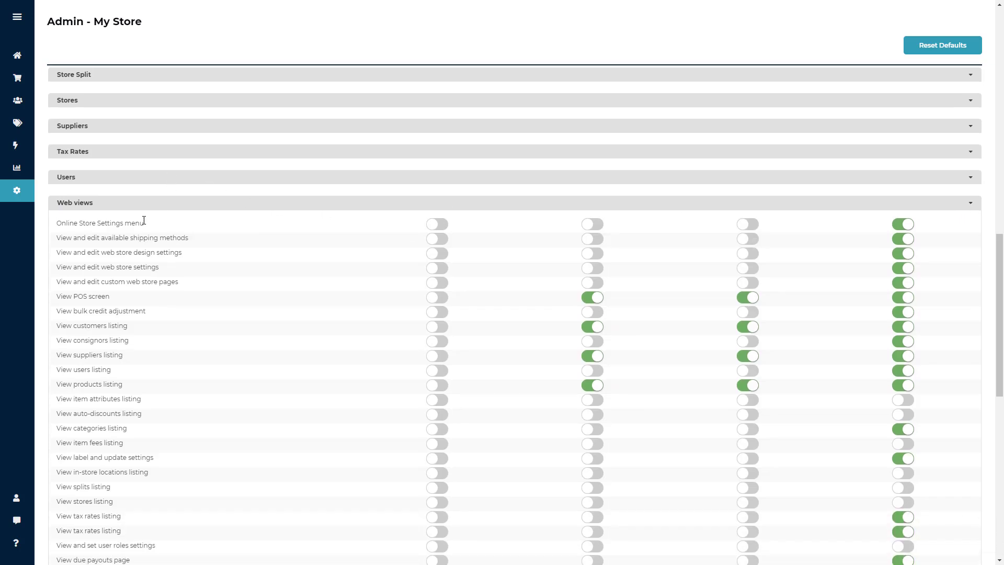
{"action": "left_click_drag", "start_coordinate": [145, 223], "coordinate": [55, 223]}
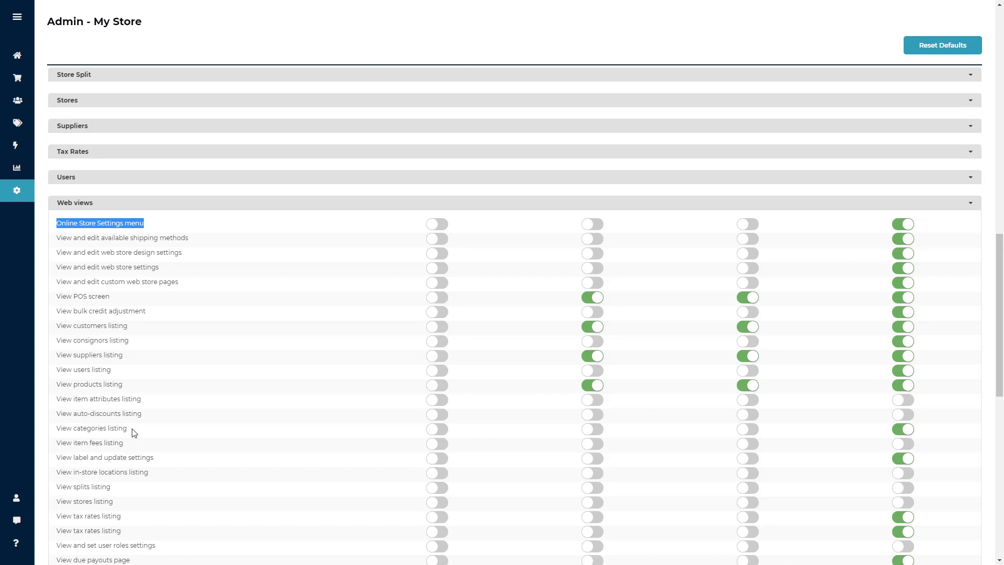
{"action": "left_click", "coordinate": [146, 205]}
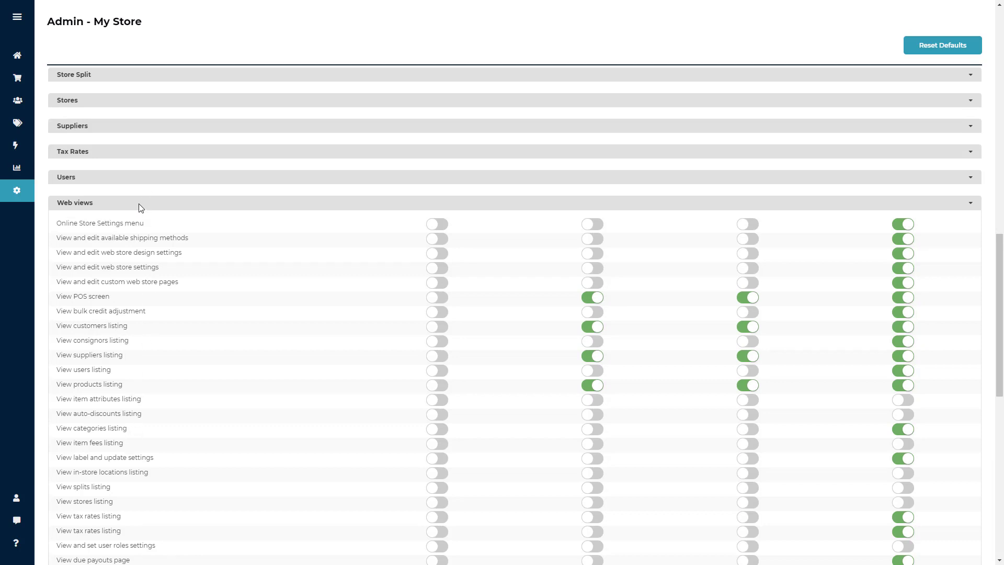
{"action": "scroll", "coordinate": [1000, 343], "scroll_direction": "up", "scroll_amount": 1}
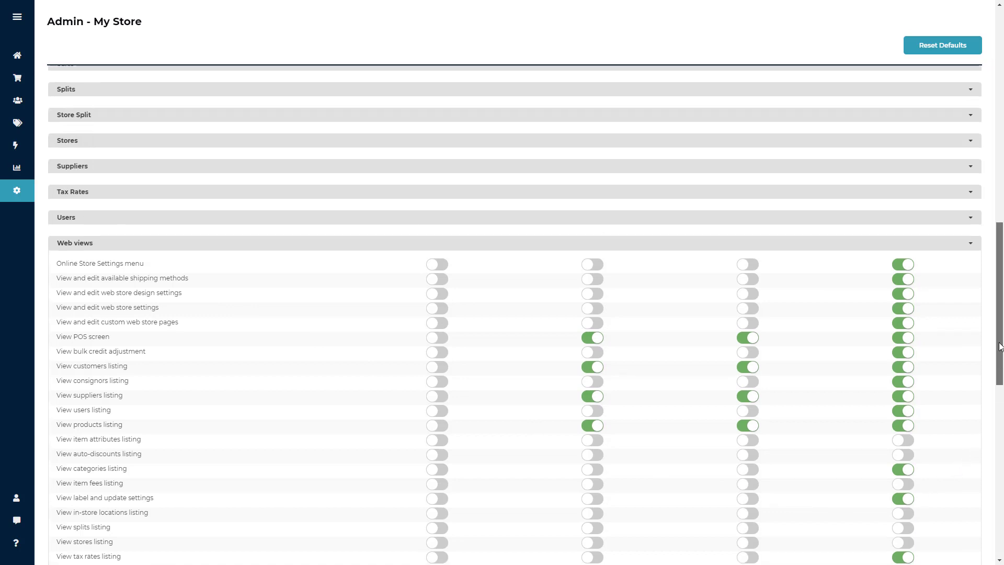
{"action": "scroll", "coordinate": [999, 344], "scroll_direction": "up", "scroll_amount": 15}
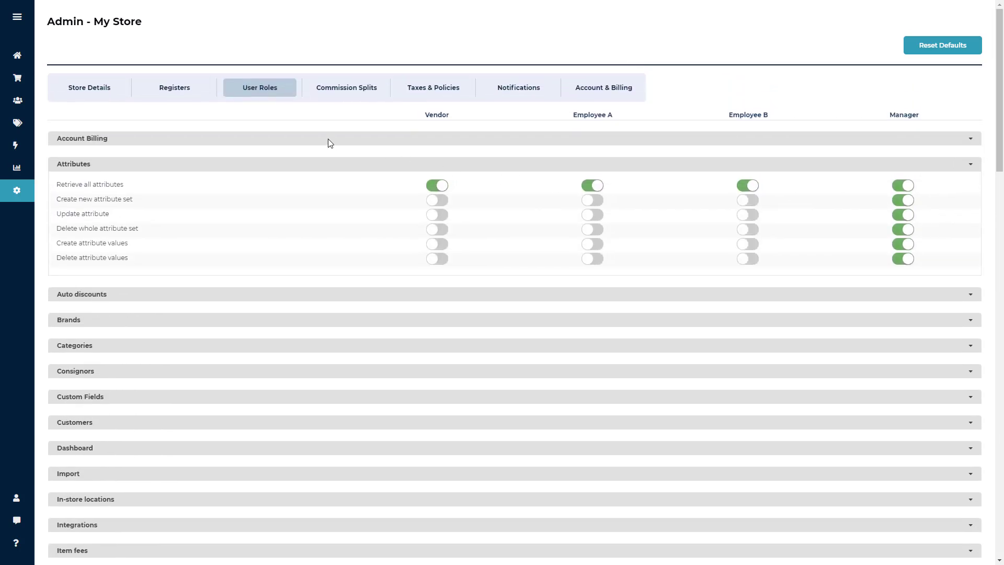
Delete the 60/40 Consignor Favor split from the Commission Splits list.
{"action": "left_click", "coordinate": [349, 90]}
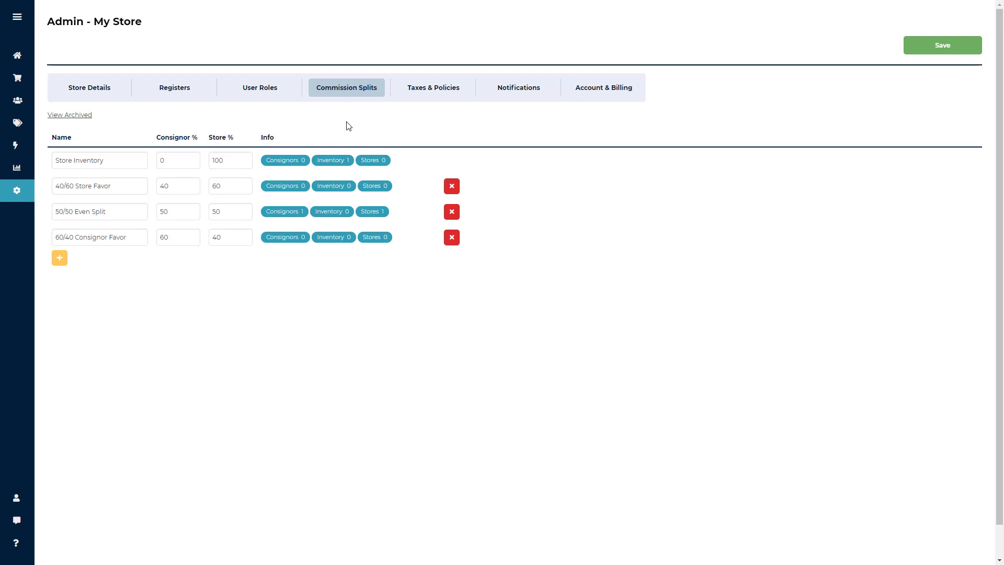
{"action": "left_click", "coordinate": [452, 238]}
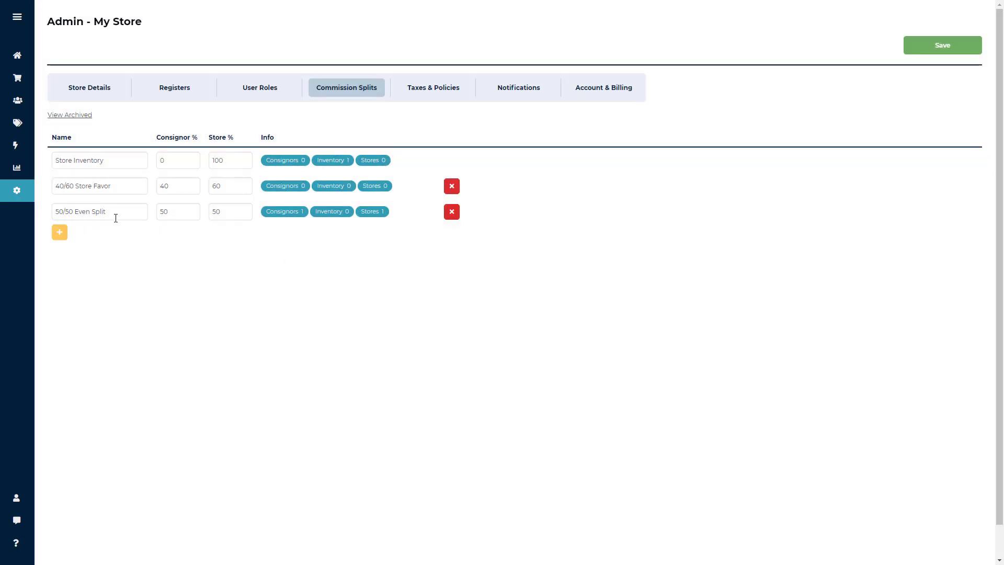
{"action": "left_click_drag", "start_coordinate": [116, 215], "coordinate": [54, 215]}
{"action": "double_click", "coordinate": [177, 211]}
Delete the 40/60 Store Favor split, discarding an extra empty split row.
{"action": "left_click", "coordinate": [61, 233]}
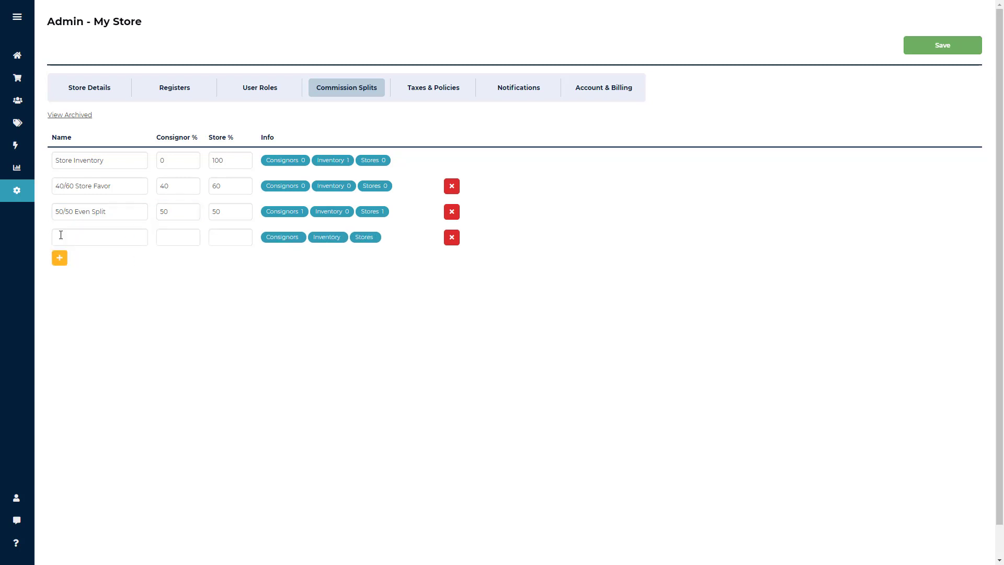
{"action": "left_click", "coordinate": [452, 238]}
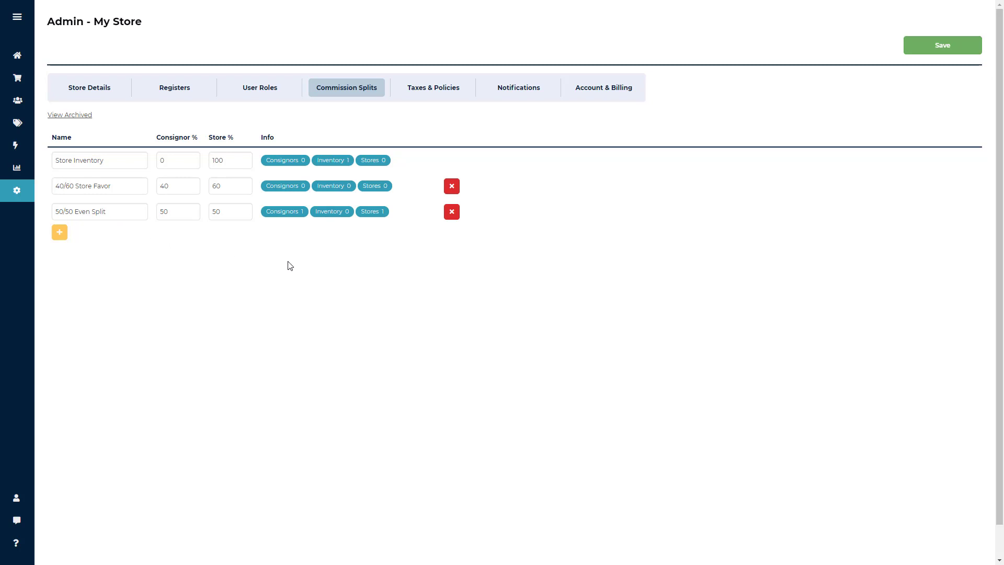
{"action": "left_click", "coordinate": [451, 186]}
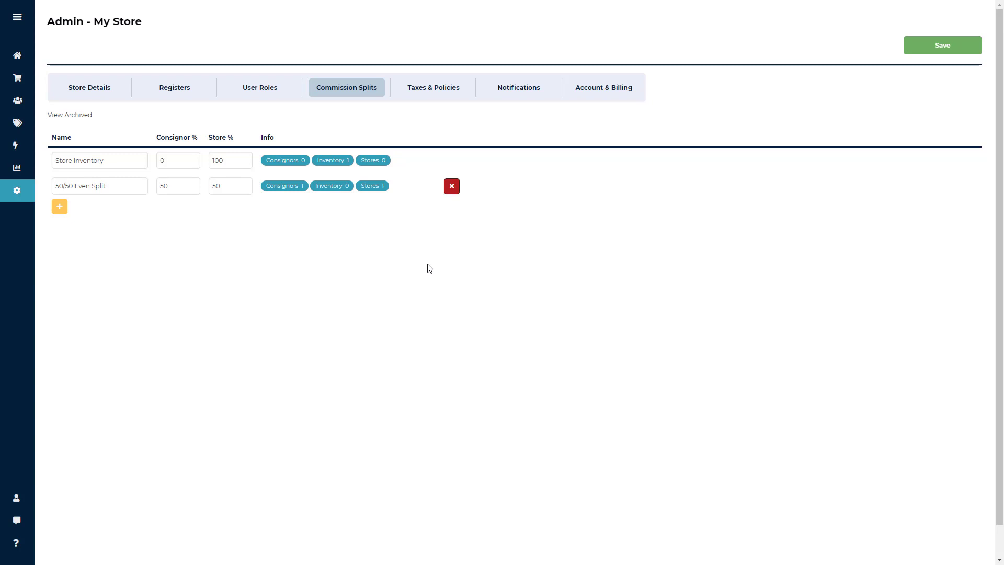
Keep one tax rate and change the Default Tax Rate from 0.000 to 6.5.
{"action": "left_click", "coordinate": [440, 96]}
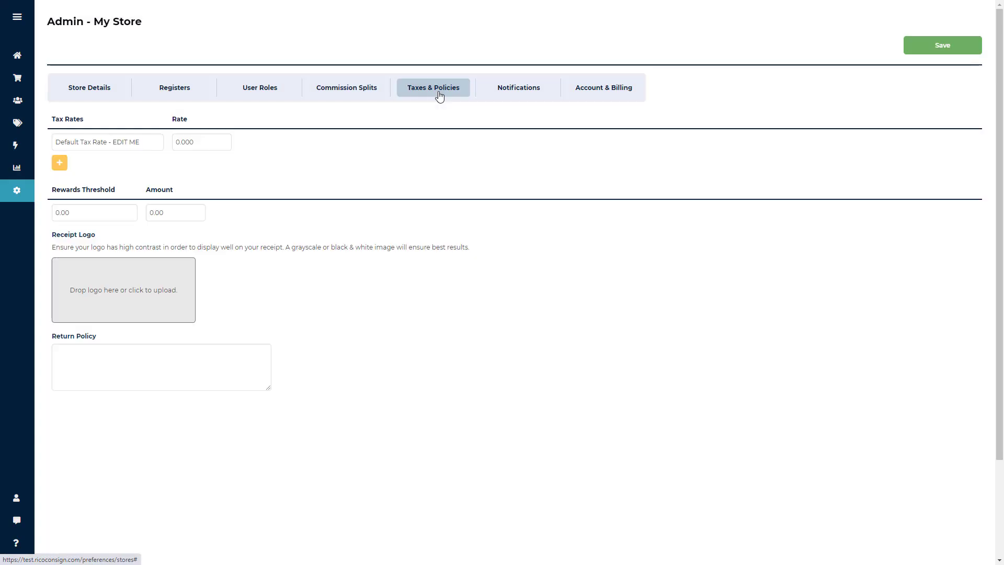
{"action": "left_click_drag", "start_coordinate": [218, 142], "coordinate": [172, 142]}
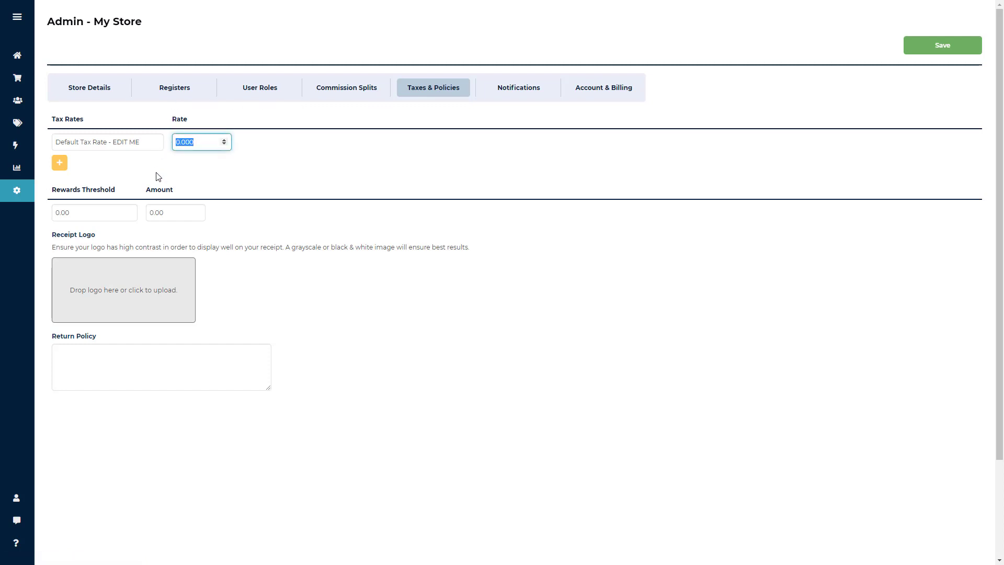
{"action": "left_click", "coordinate": [59, 163]}
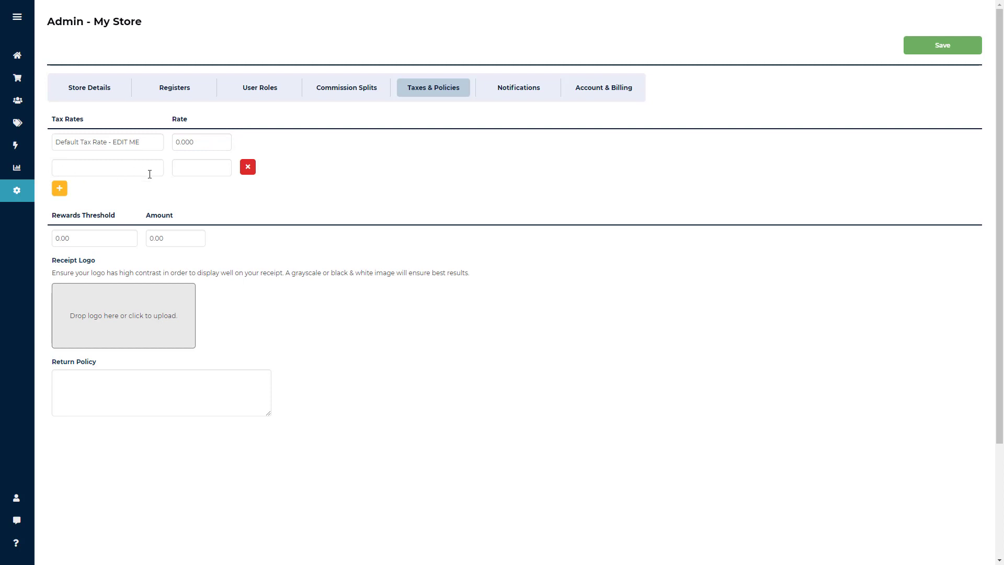
{"action": "left_click", "coordinate": [248, 167]}
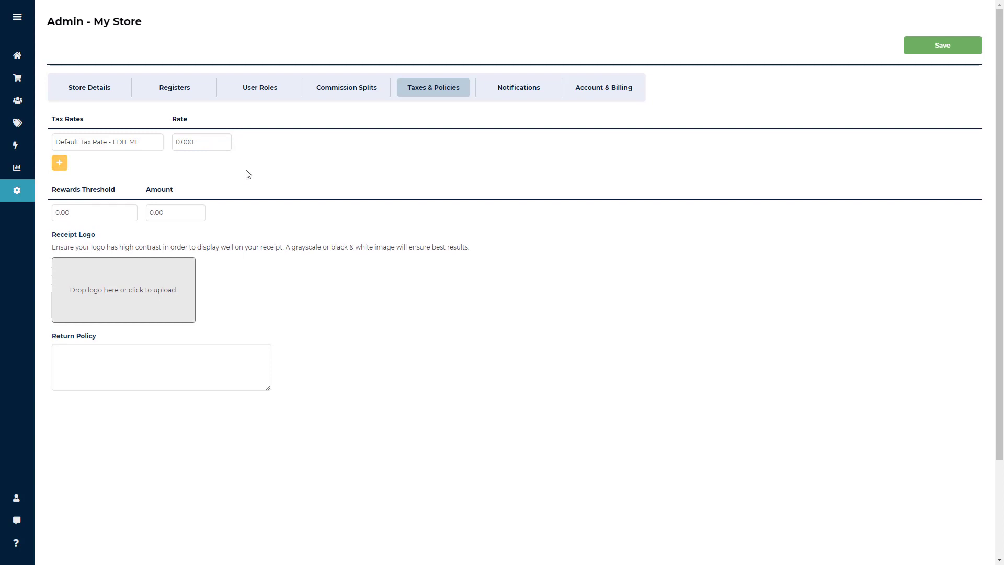
{"action": "left_click", "coordinate": [205, 143]}
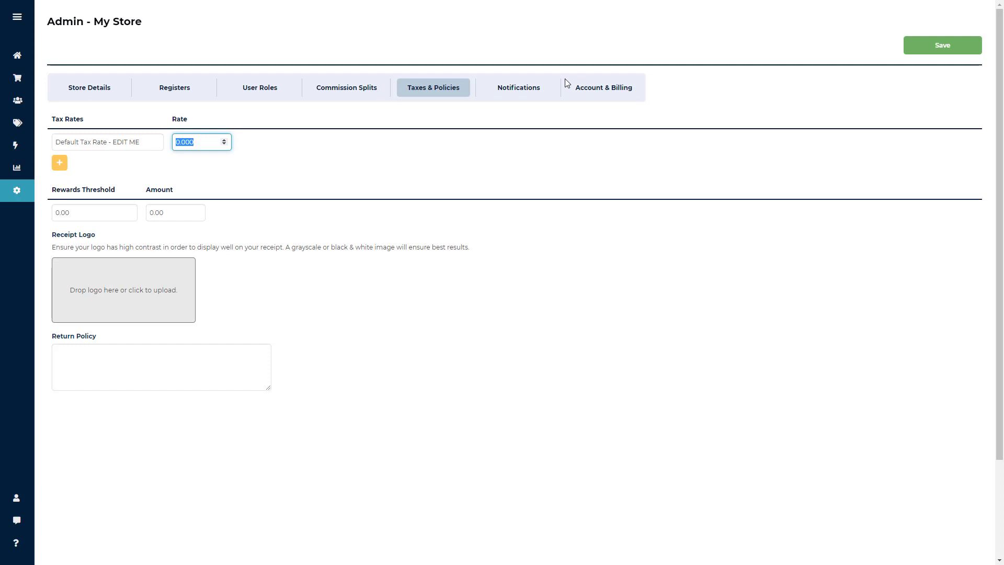
{"action": "type", "text": "6.5"}
{"action": "left_click", "coordinate": [287, 165]}
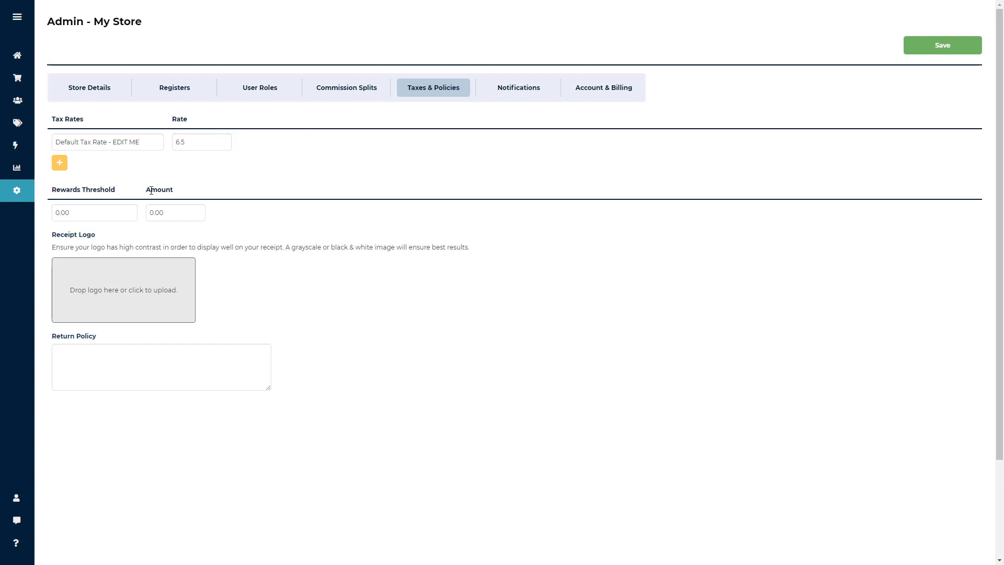
Enter a Rewards Threshold of 30 and a rewards Amount of 1.00.
{"action": "left_click", "coordinate": [89, 212]}
{"action": "left_click", "coordinate": [177, 212]}
{"action": "left_click", "coordinate": [108, 213]}
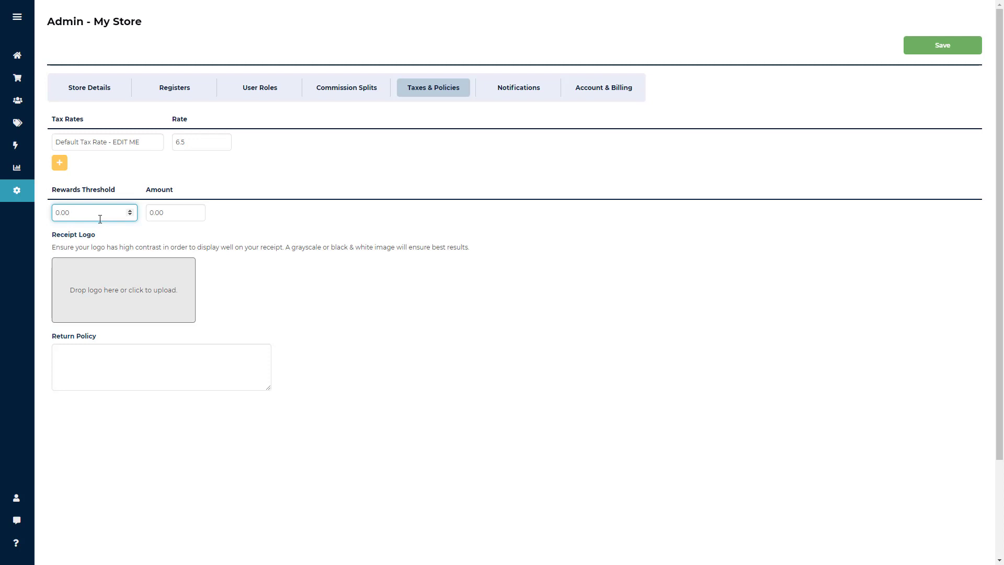
{"action": "left_click_drag", "start_coordinate": [84, 210], "coordinate": [50, 214]}
{"action": "type", "text": "30"}
{"action": "key", "text": "Tab"}
{"action": "type", "text": "1.00"}
{"action": "left_click", "coordinate": [241, 221]}
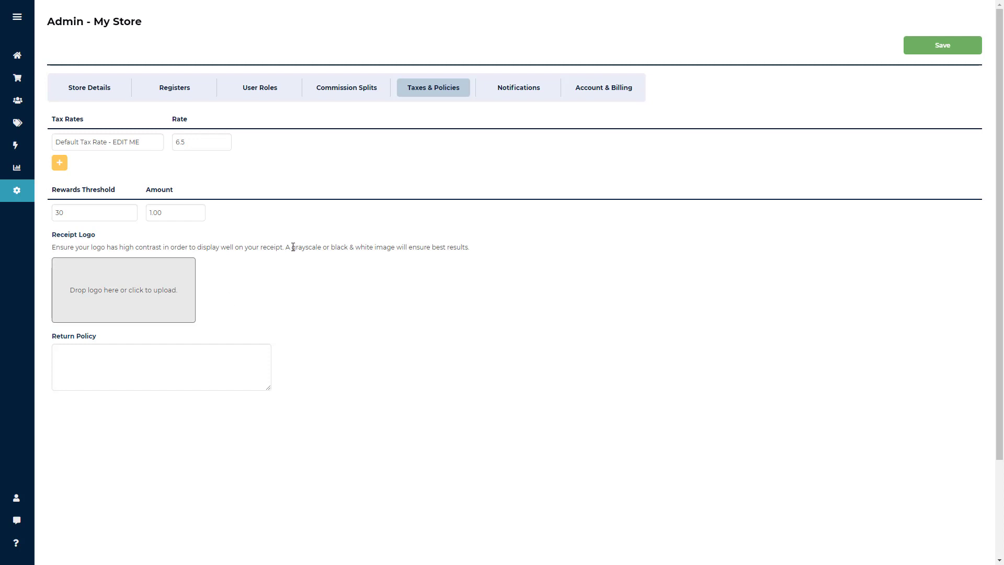
Upload the 'logo small' image from the Desktop as the receipt logo.
{"action": "left_click_drag", "start_coordinate": [293, 247], "coordinate": [397, 246]}
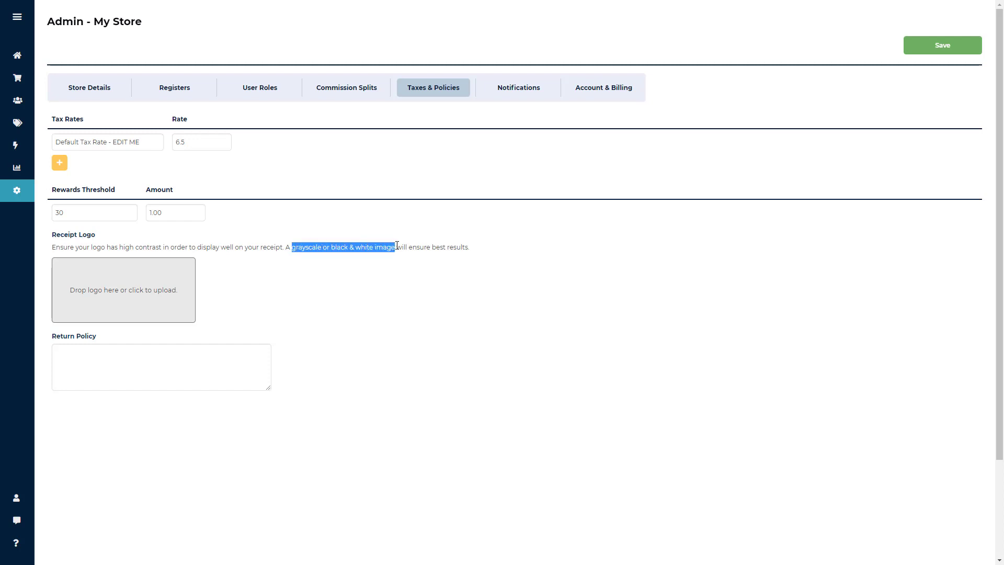
{"action": "left_click", "coordinate": [386, 292]}
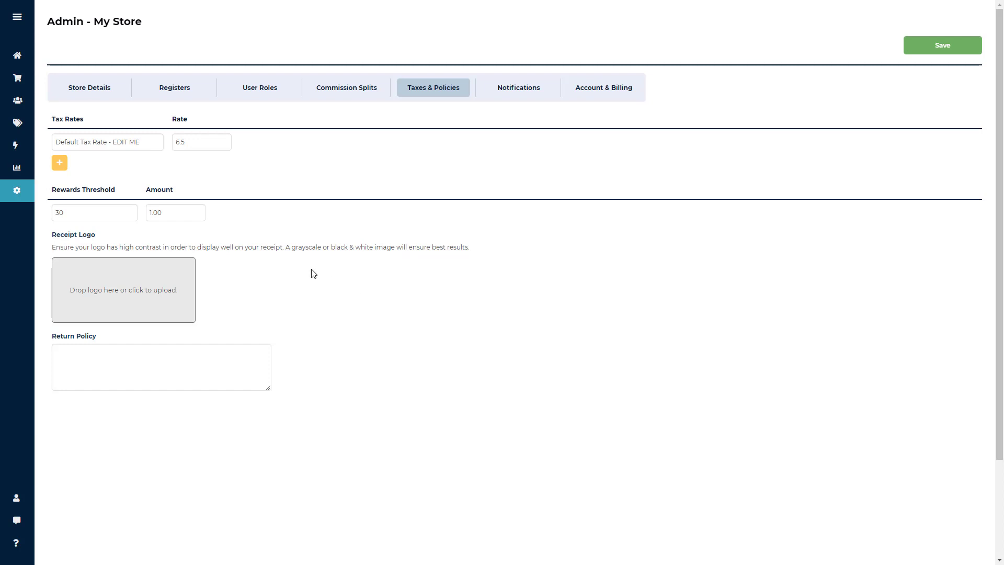
{"action": "left_click", "coordinate": [175, 299]}
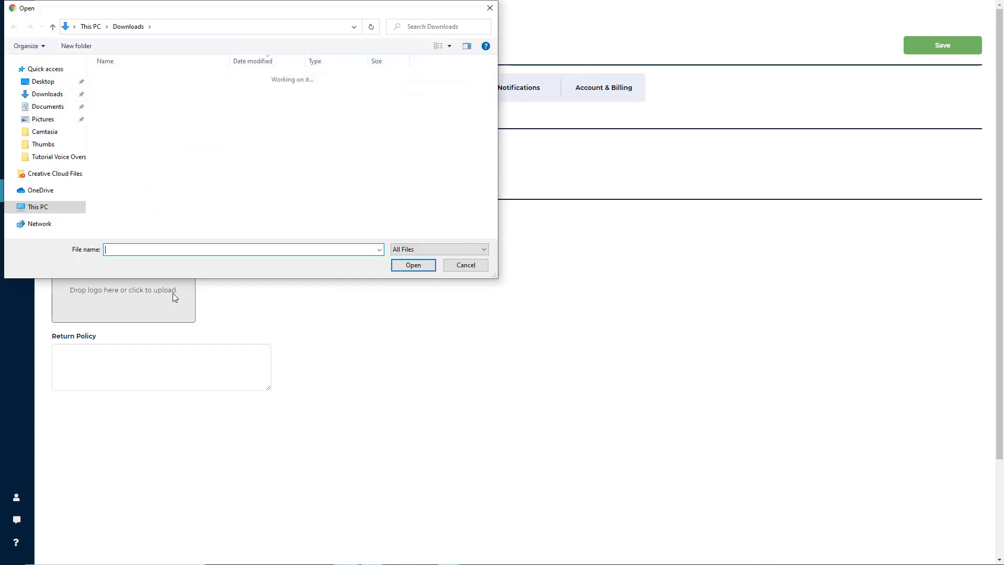
{"action": "left_click", "coordinate": [47, 83]}
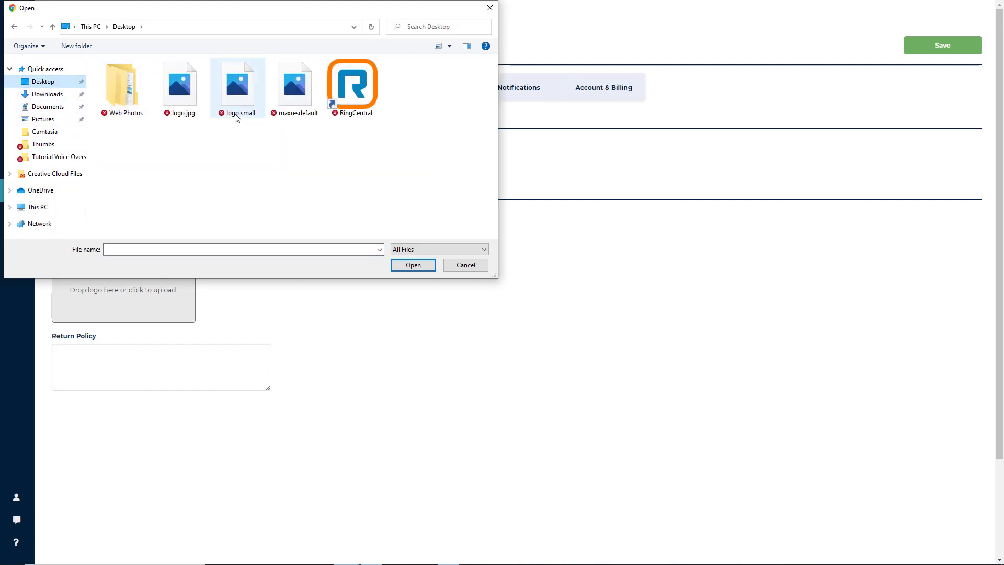
{"action": "left_click", "coordinate": [236, 104]}
{"action": "left_click", "coordinate": [422, 269]}
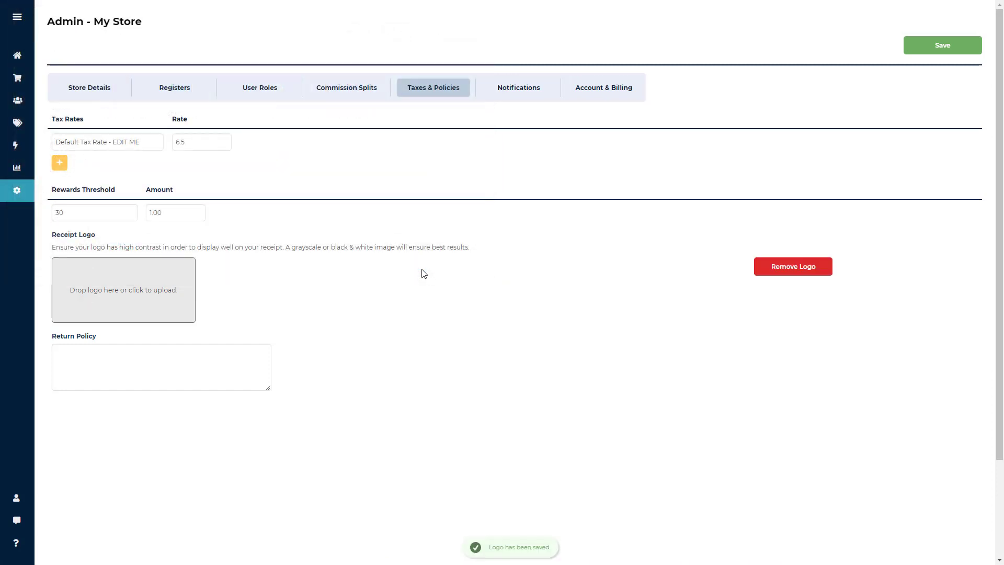
Enter 'All Sales Final' as the store's return policy.
{"action": "left_click", "coordinate": [203, 366]}
{"action": "type", "text": "All Sales Final"}
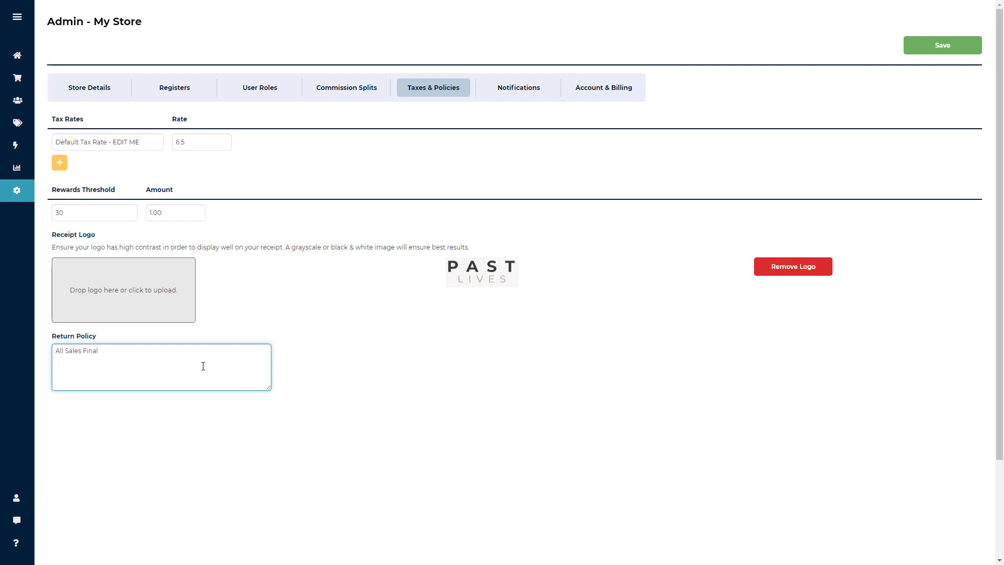
{"action": "left_click", "coordinate": [431, 395]}
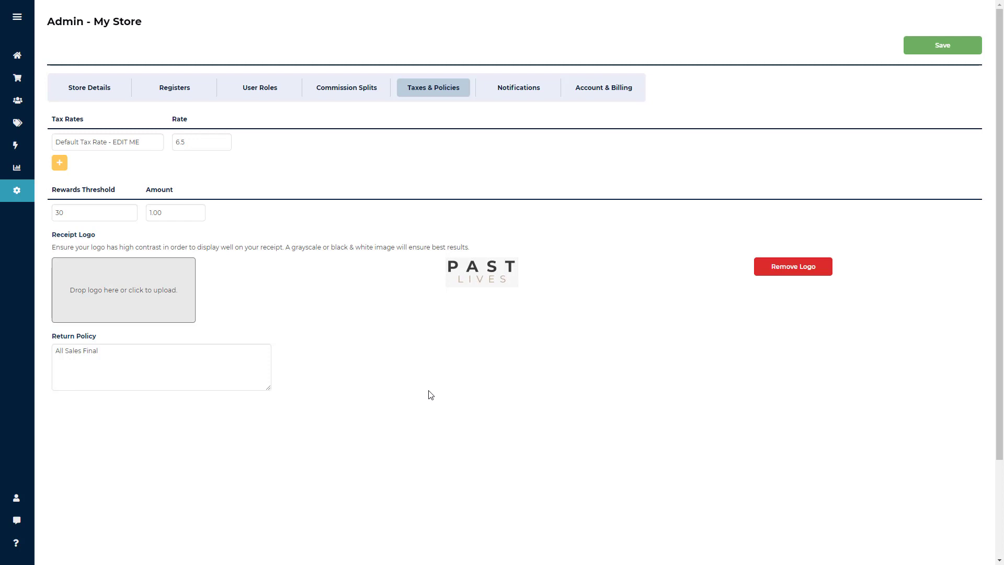
Turn off the Product Sold, Payout Processed and Products Soon to Expire notifications.
{"action": "left_click", "coordinate": [537, 92]}
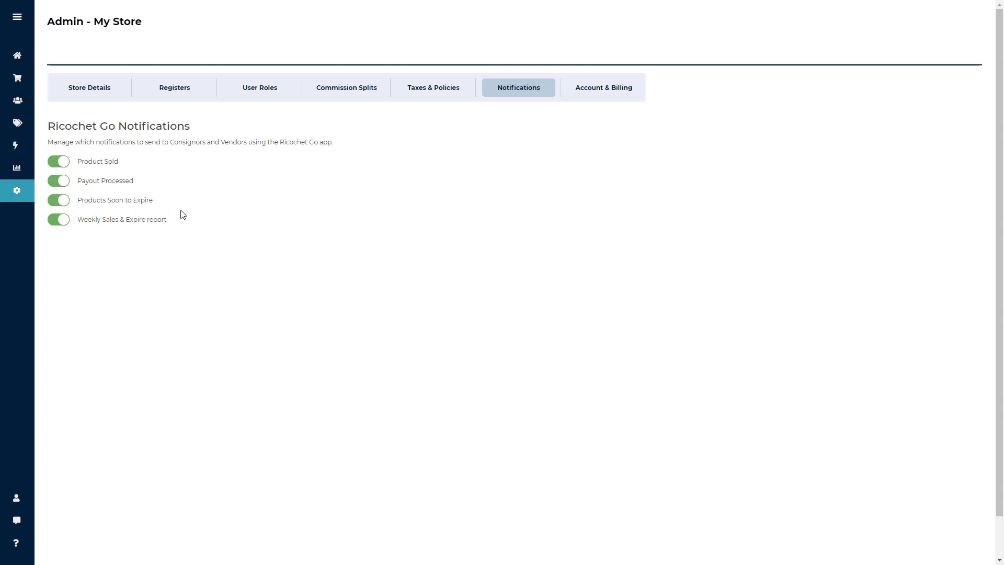
{"action": "left_click_drag", "start_coordinate": [178, 222], "coordinate": [77, 220]}
{"action": "left_click", "coordinate": [78, 238]}
{"action": "left_click", "coordinate": [57, 165]}
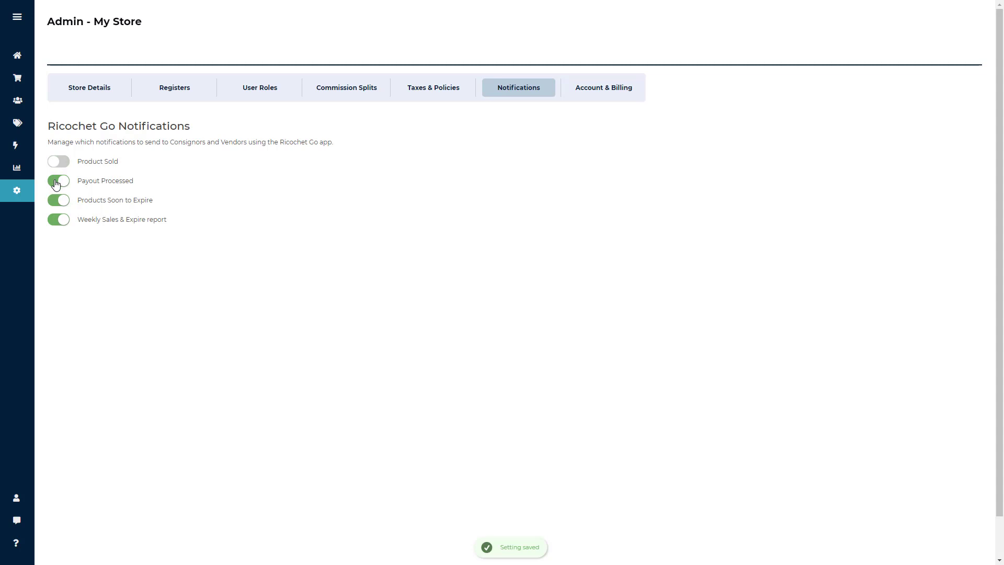
{"action": "left_click", "coordinate": [57, 183]}
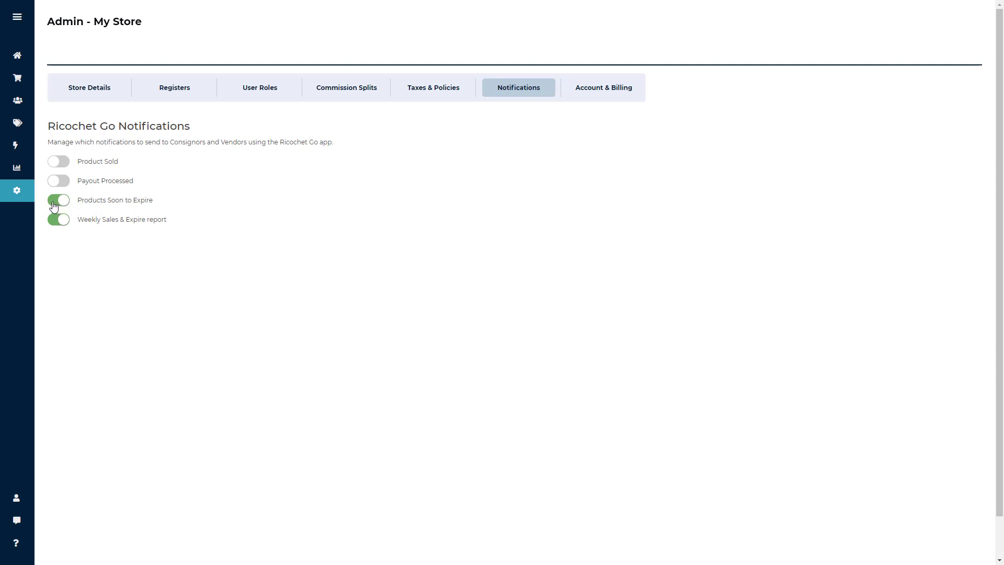
{"action": "left_click", "coordinate": [55, 204]}
Toggle the vendor's Retrieve all attributes permission off and on, then view Account & Billing.
{"action": "left_click", "coordinate": [261, 92]}
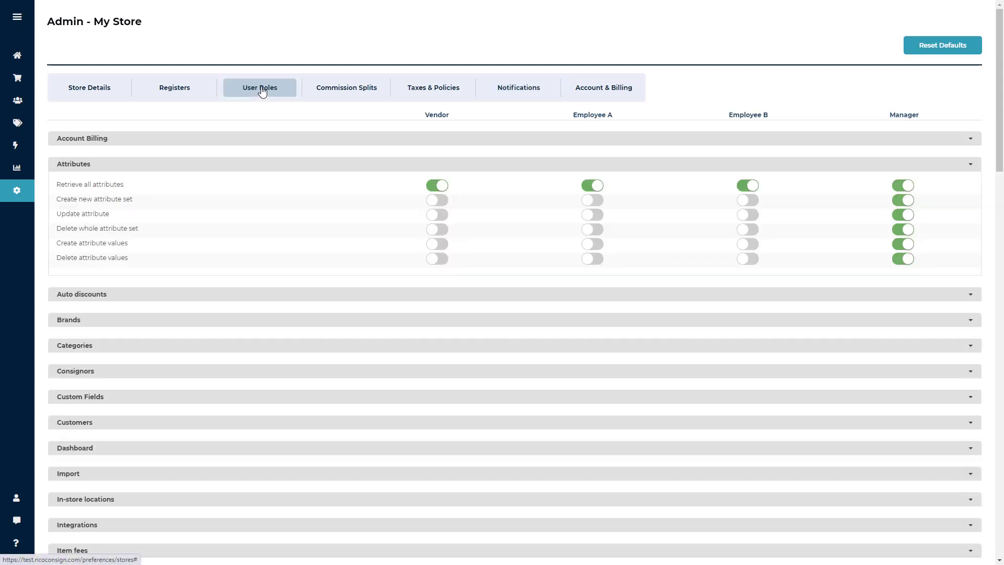
{"action": "left_click", "coordinate": [436, 192]}
{"action": "left_click", "coordinate": [436, 193]}
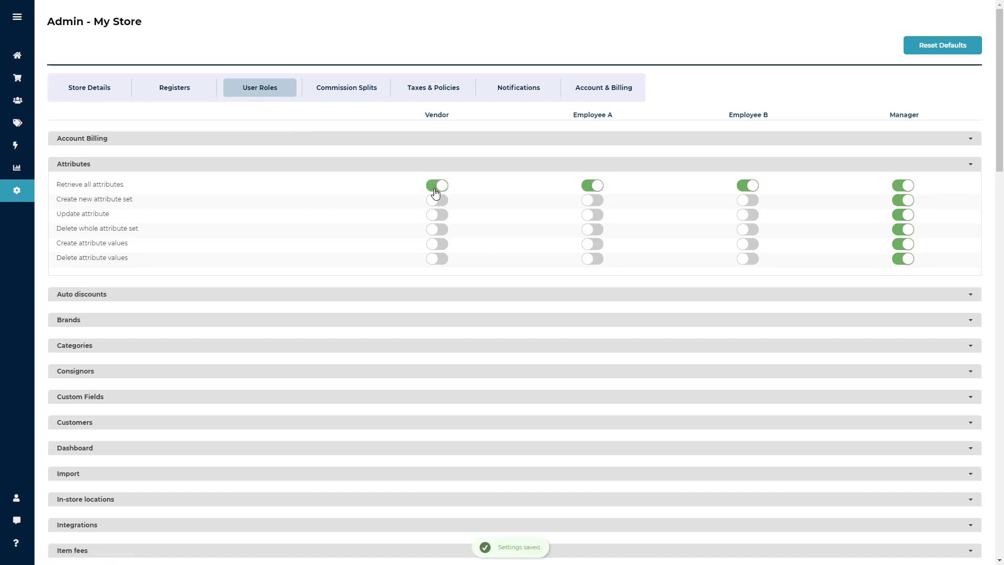
{"action": "left_click", "coordinate": [600, 92]}
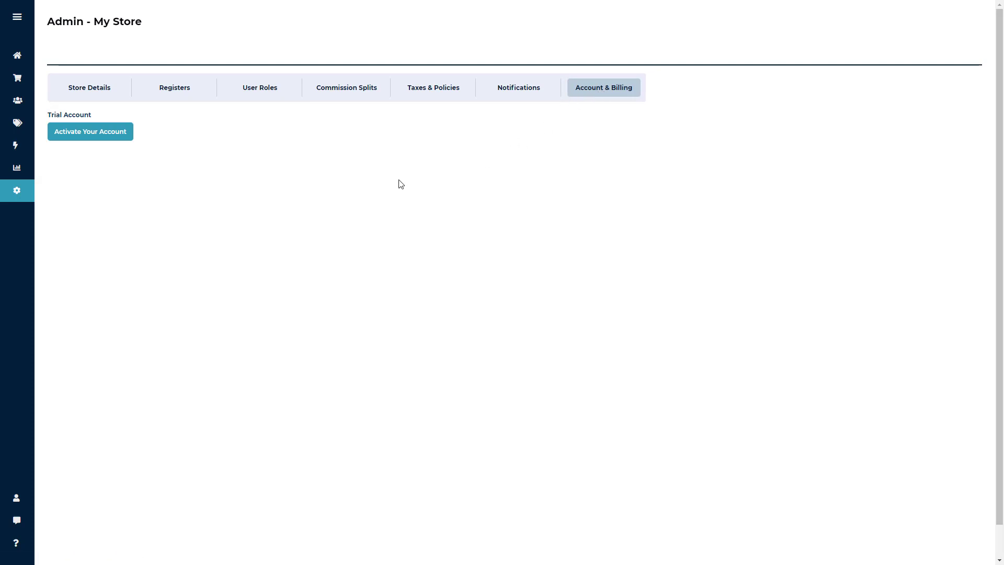
{"action": "left_click", "coordinate": [109, 135]}
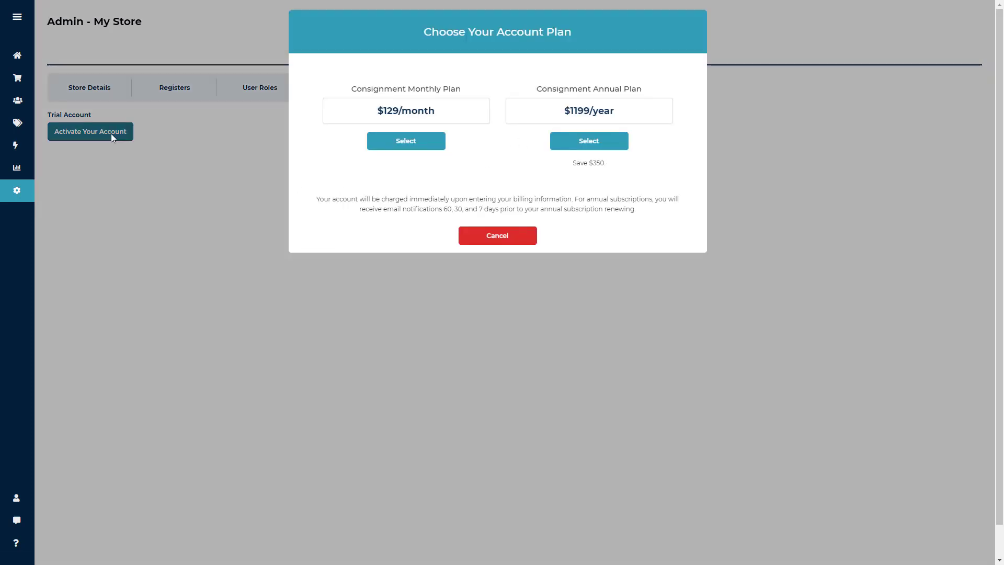
{"action": "left_click_drag", "start_coordinate": [111, 134], "coordinate": [413, 159]}
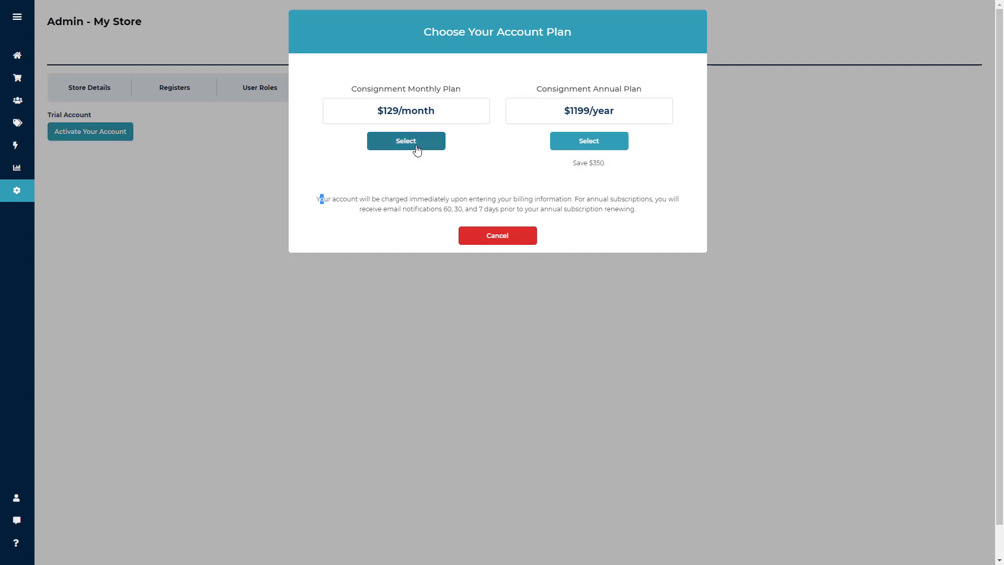
{"action": "left_click", "coordinate": [415, 148]}
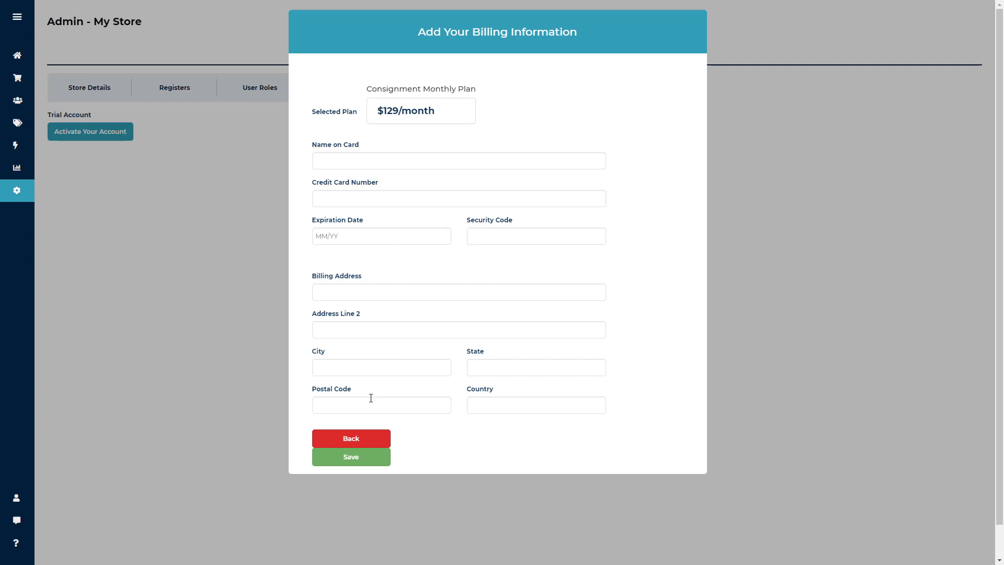
{"action": "left_click", "coordinate": [362, 439]}
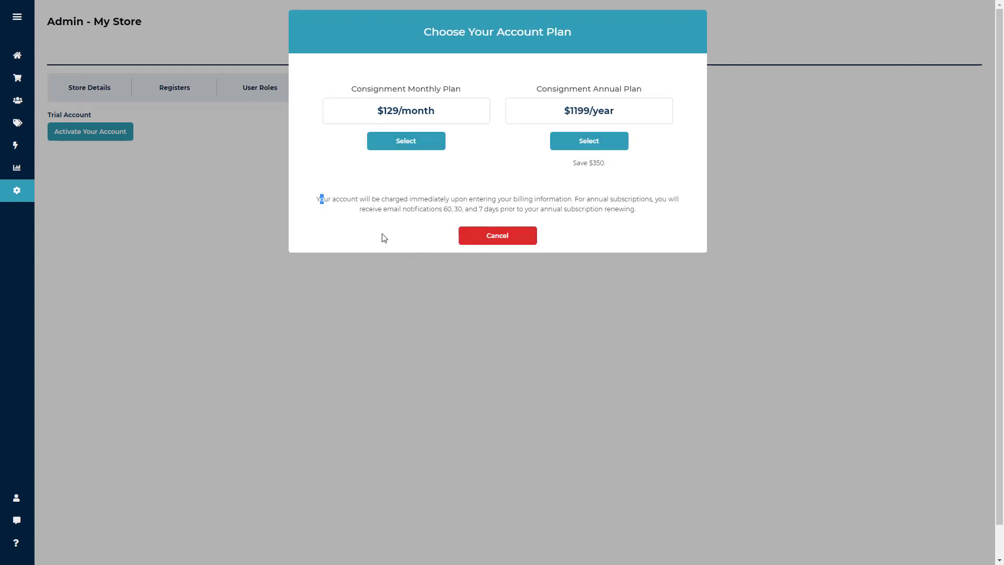
{"action": "left_click", "coordinate": [482, 239]}
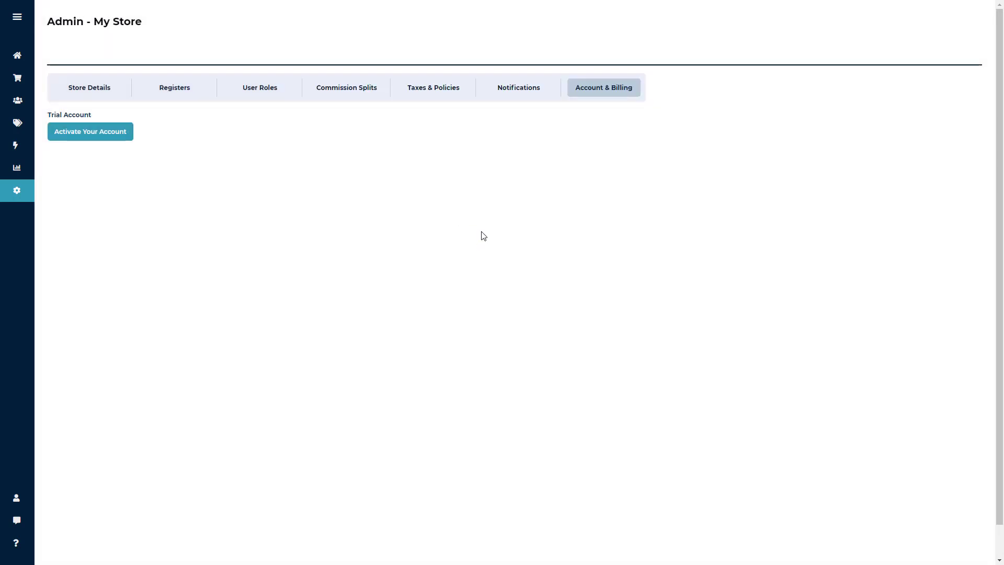